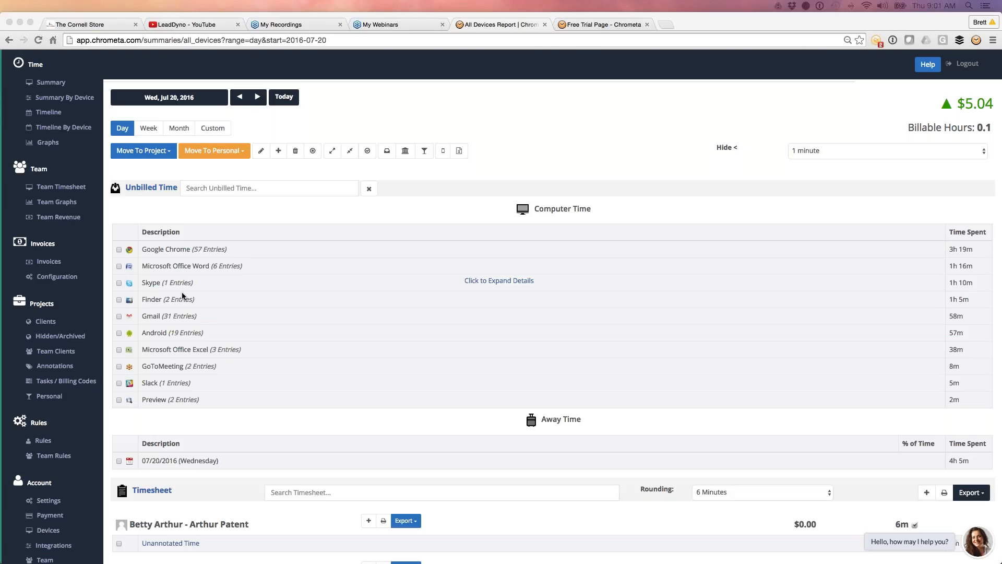
# Step: Examine the Jul 20, 2016 time report and the Chrometa tracker's sync, pause and preferences options
pyautogui.click(182, 90)
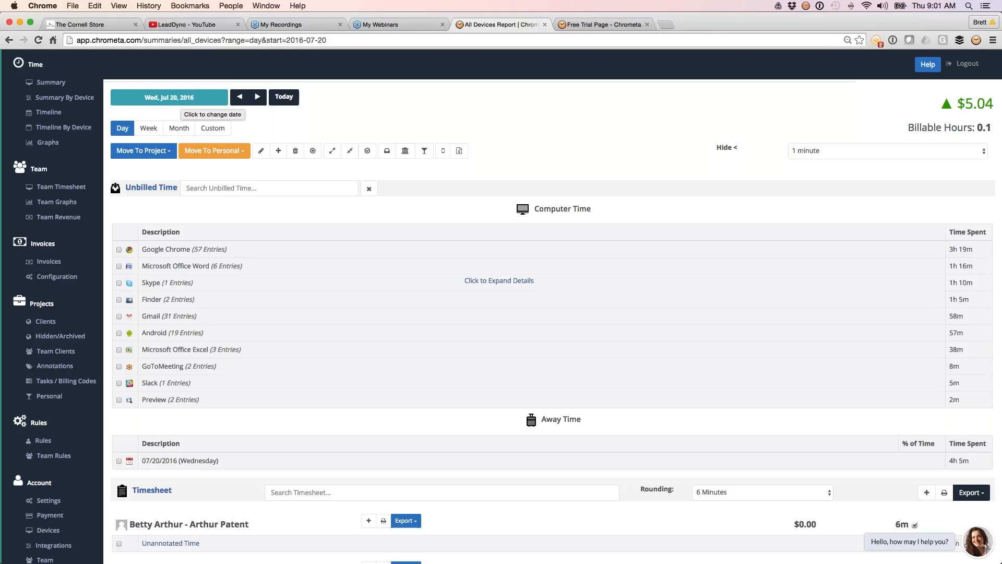
pyautogui.scroll(-1, 181, 97)
pyautogui.scroll(-2, 181, 97)
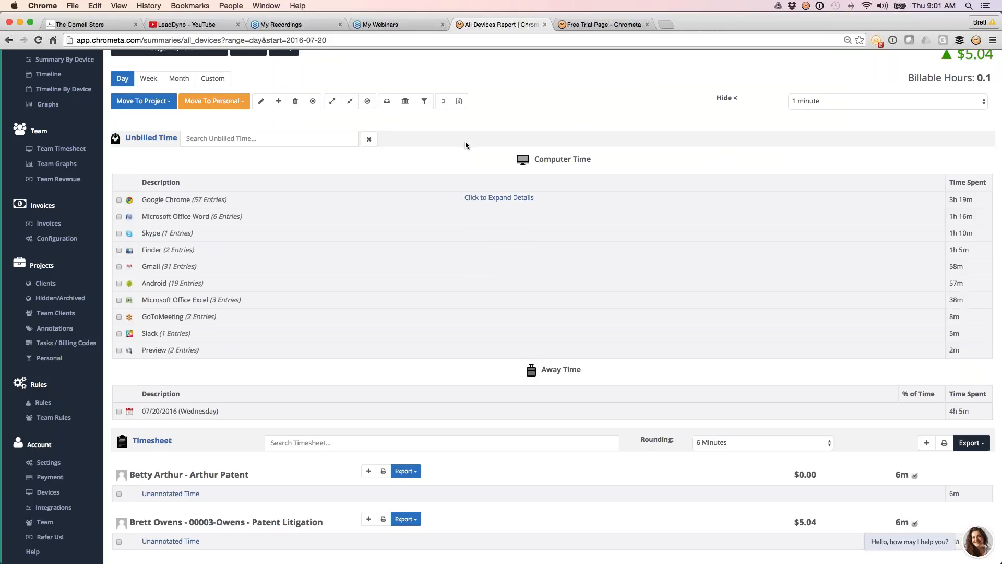
pyautogui.click(806, 6)
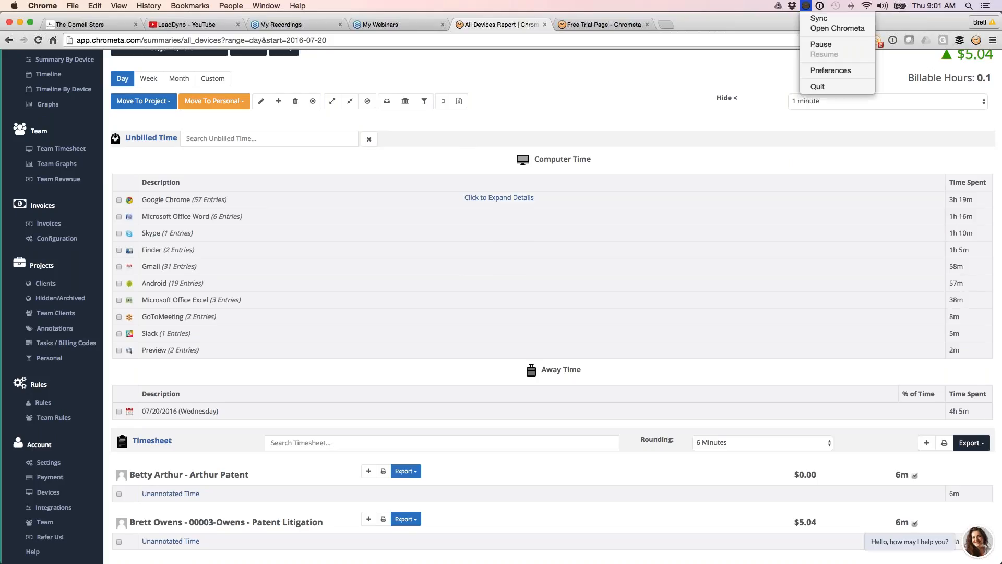
pyautogui.click(714, 86)
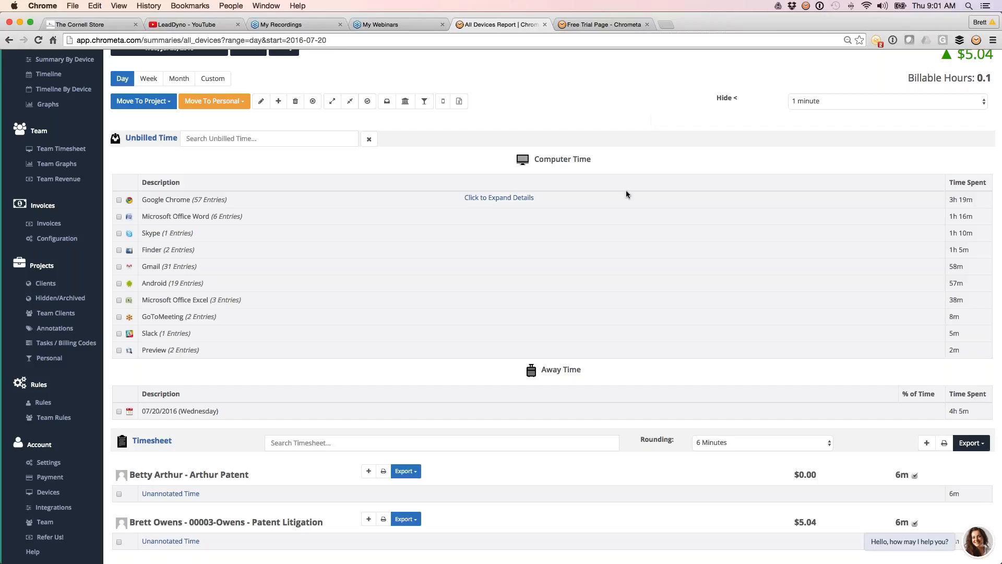
# Step: Examine the unbilled entries recorded under Microsoft Office Word, Gmail and Android, then collapse and restore the Unbilled Time section
pyautogui.click(454, 216)
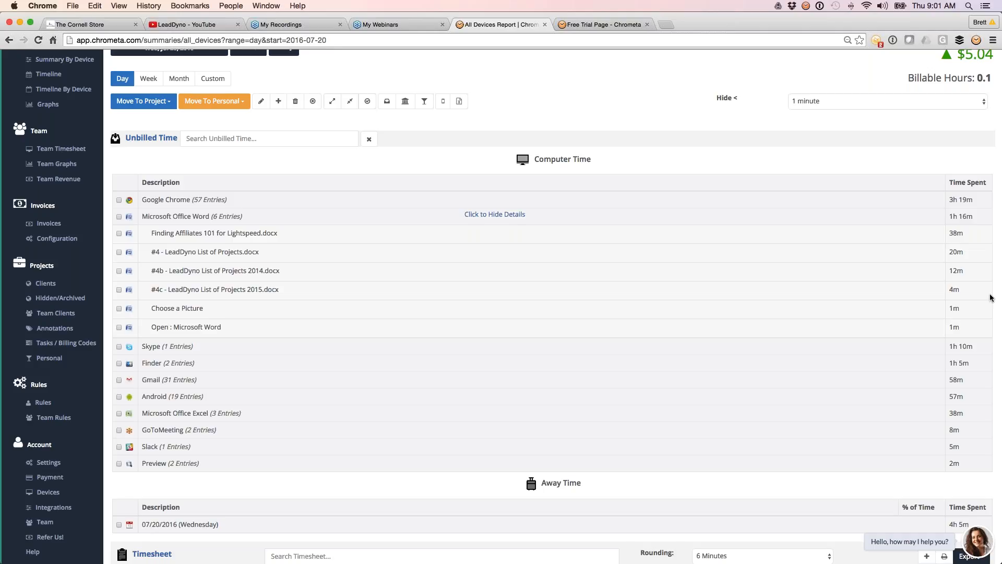
pyautogui.click(478, 214)
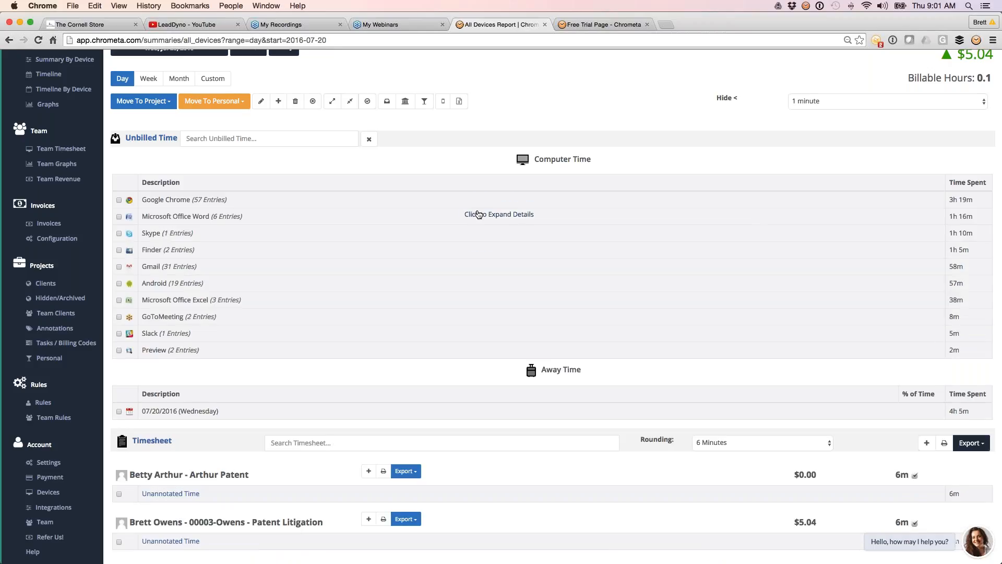
pyautogui.click(499, 265)
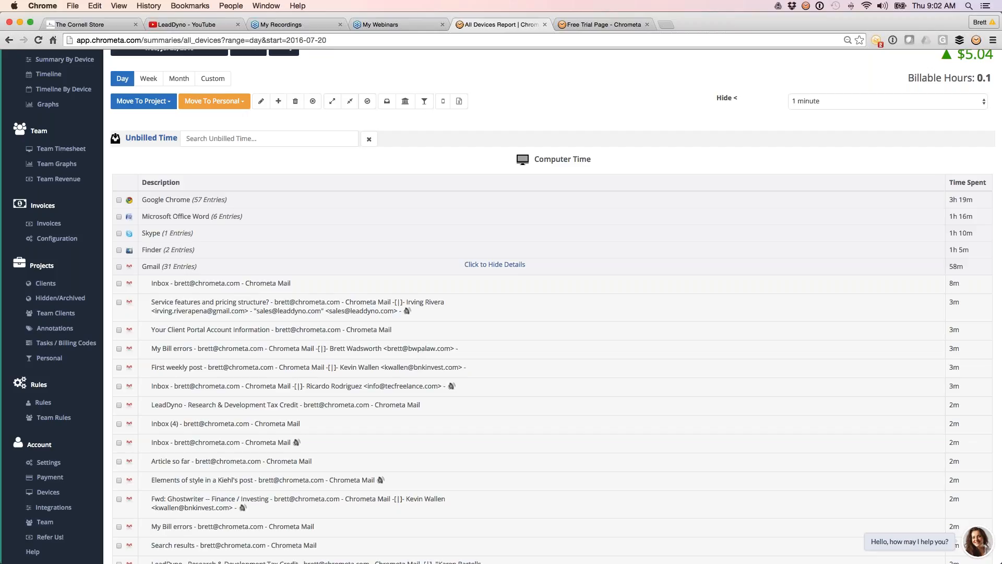
pyautogui.click(169, 266)
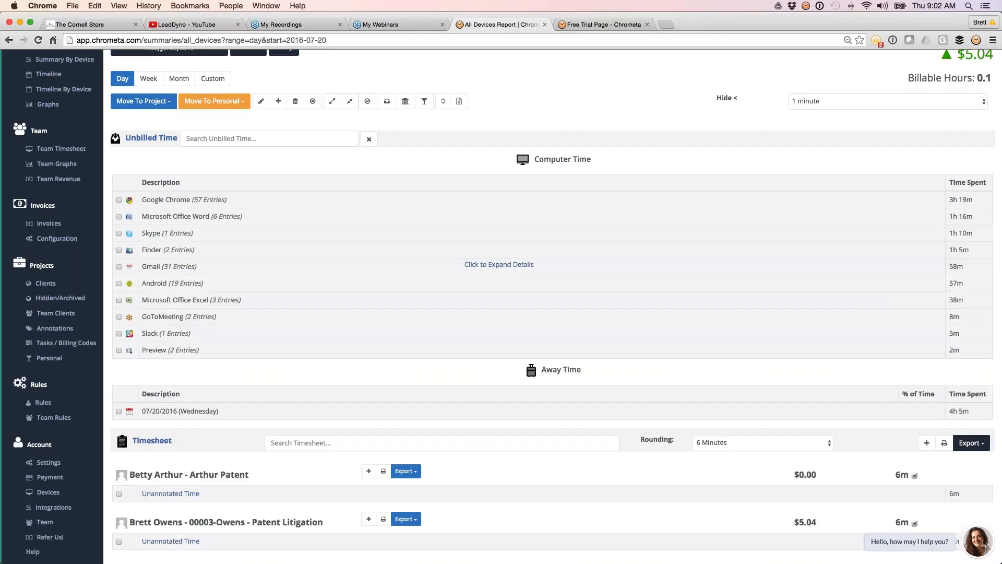
pyautogui.click(367, 280)
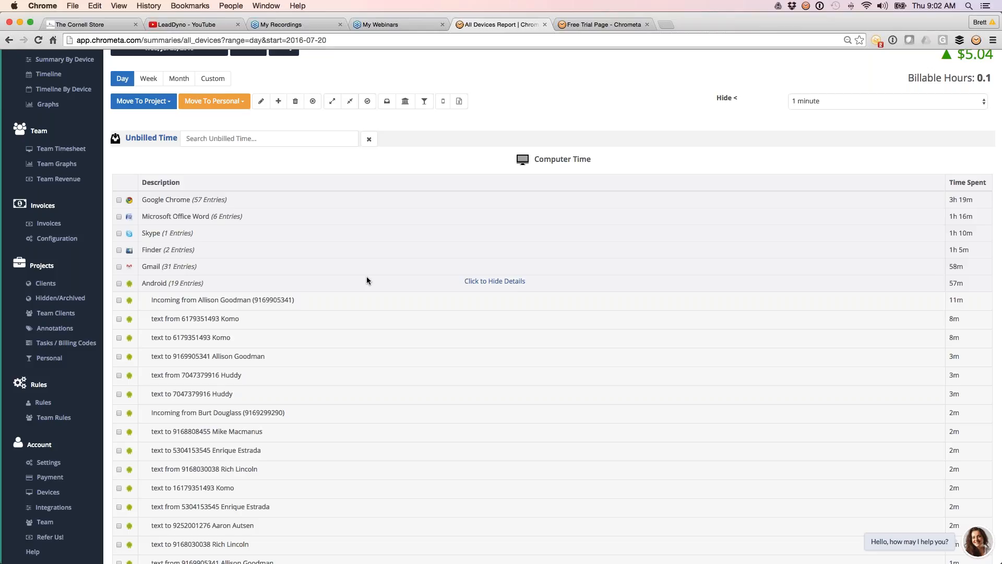
pyautogui.click(367, 281)
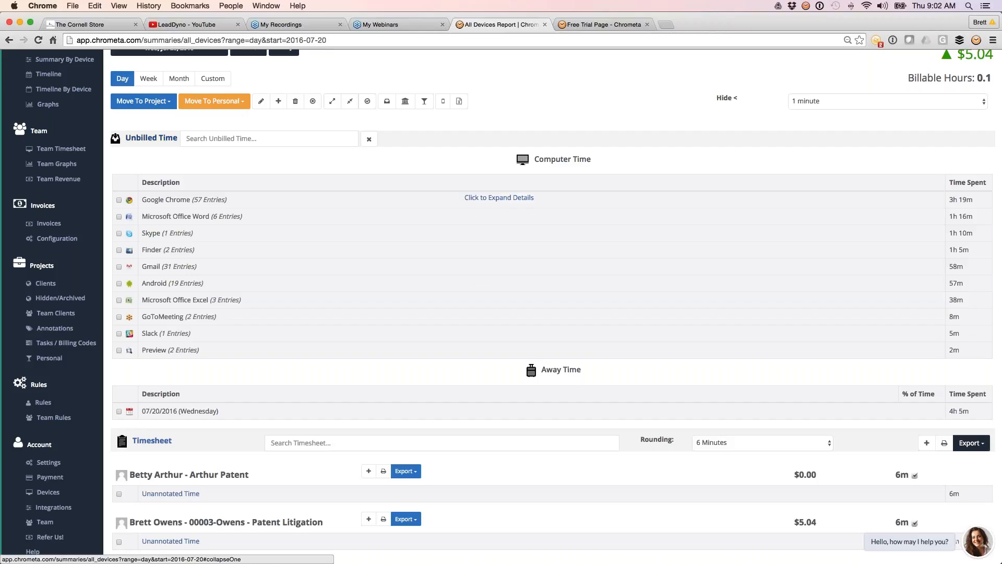
pyautogui.click(151, 137)
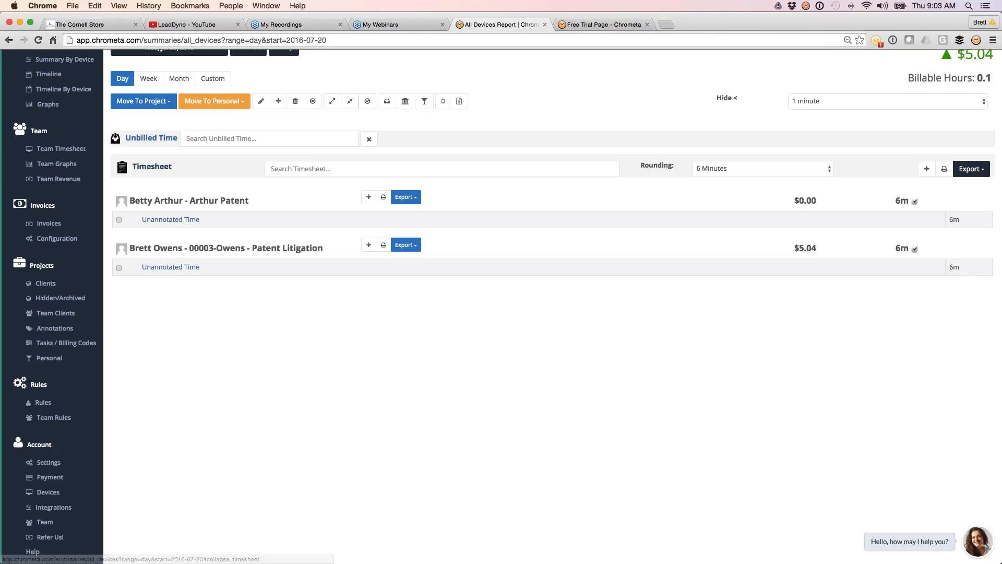
pyautogui.click(151, 137)
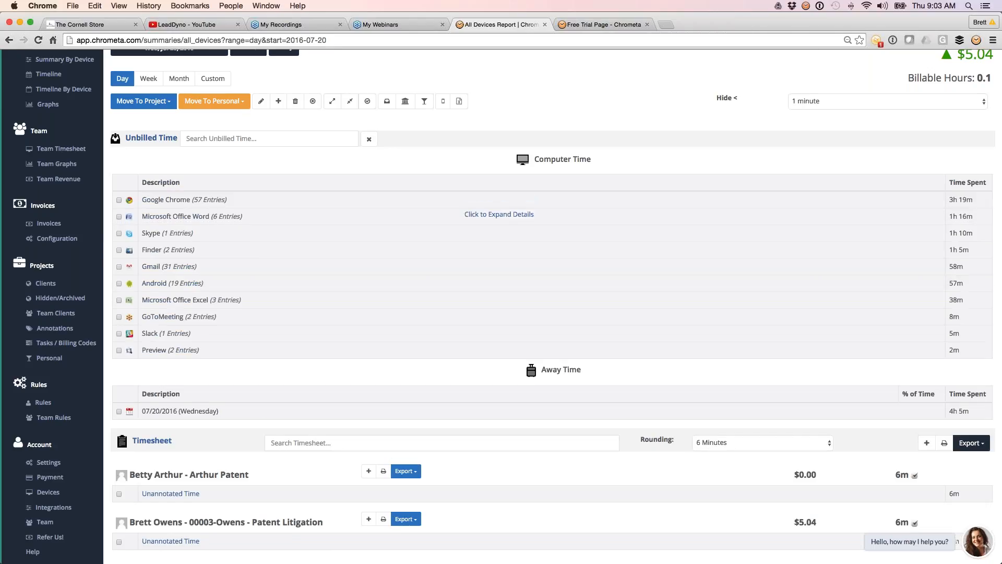
# Step: Select the Word entry "Finding Affiliates 101 for Lightspeed.docx" and start categorizing and annotating it to the second project found by the client's surname
pyautogui.click(495, 216)
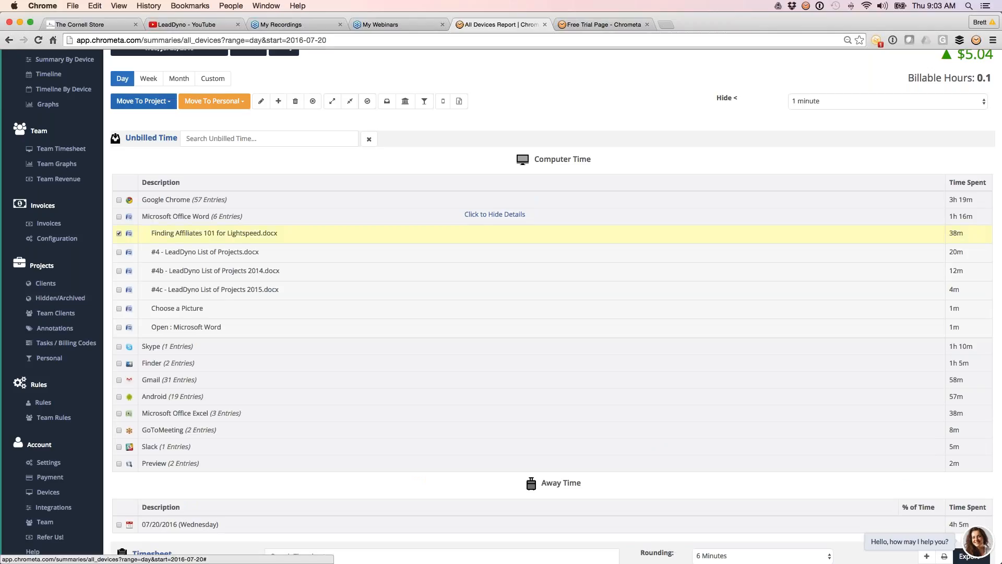
pyautogui.click(169, 104)
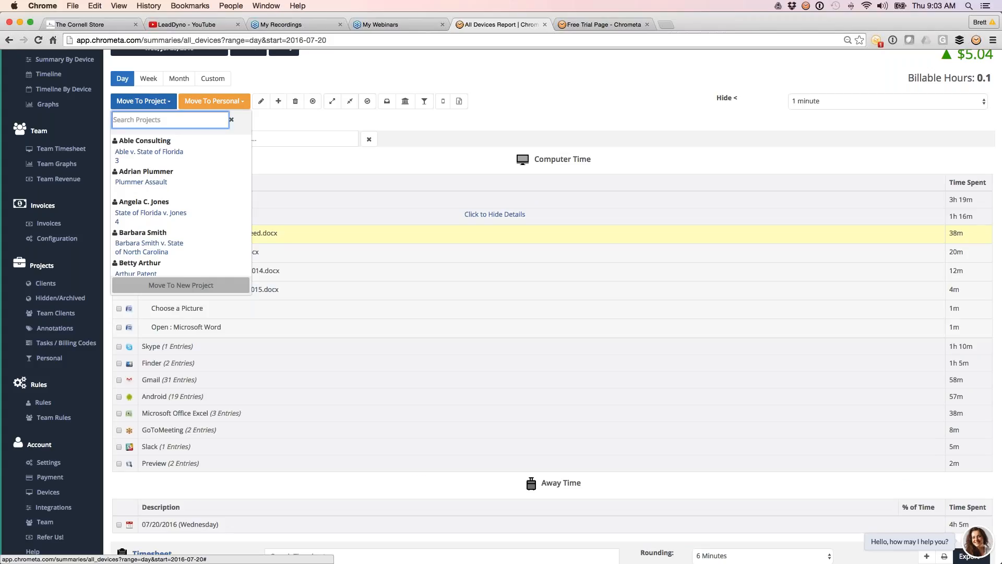
pyautogui.write('owens')
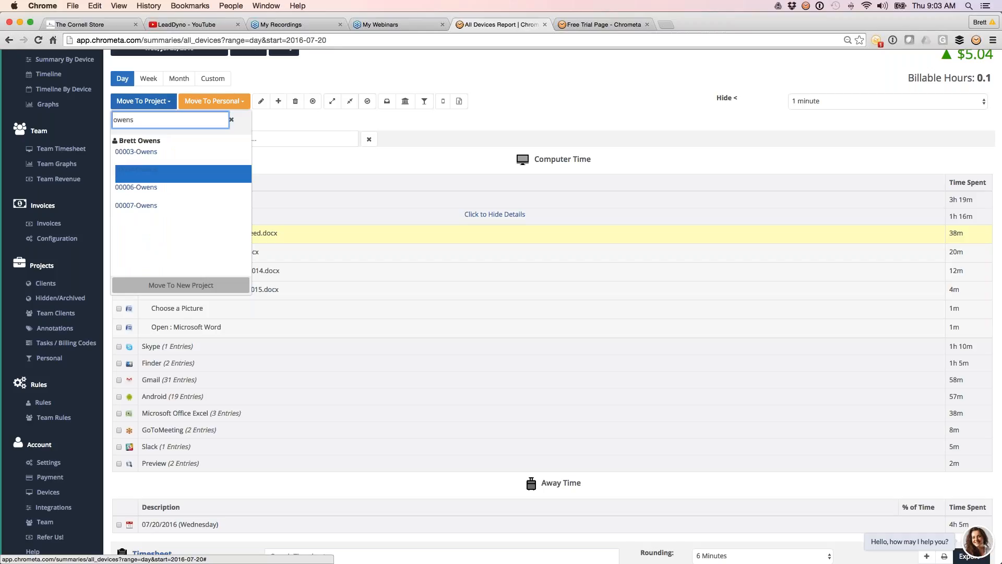
pyautogui.moveTo(168, 176)
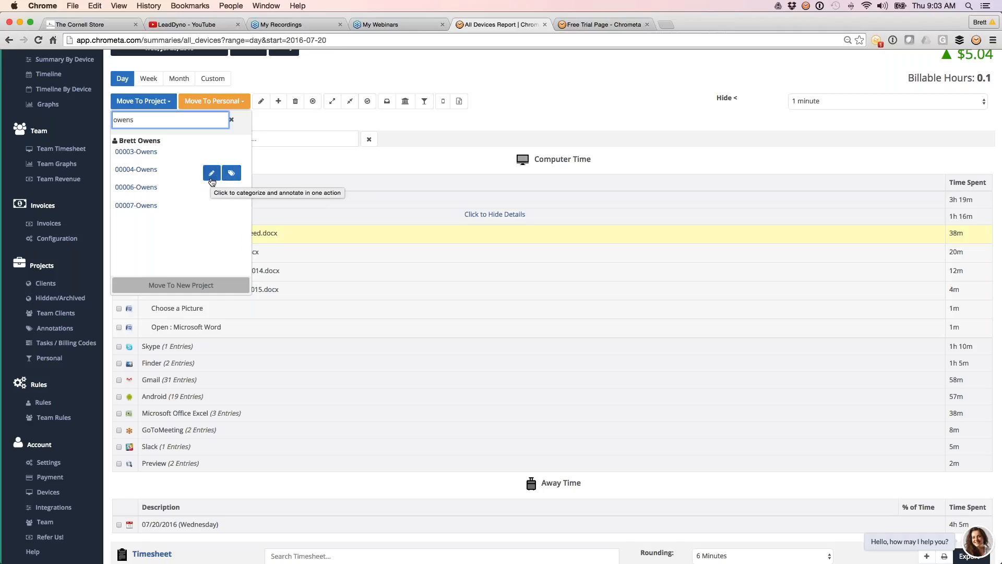
pyautogui.click(212, 179)
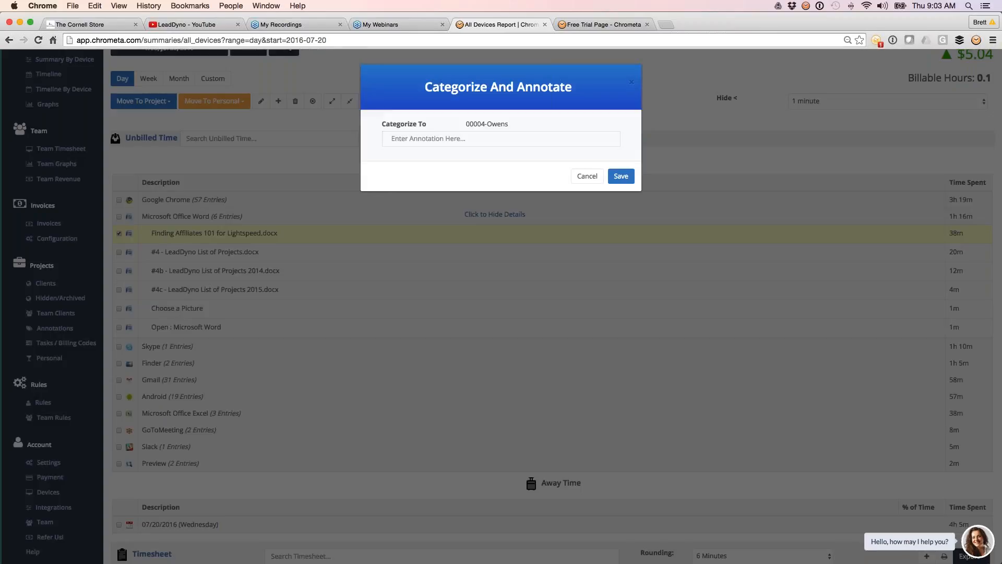
# Step: Annotate the categorized entry with the suggested "Preparing another doc" text and save it to the project
pyautogui.click(442, 136)
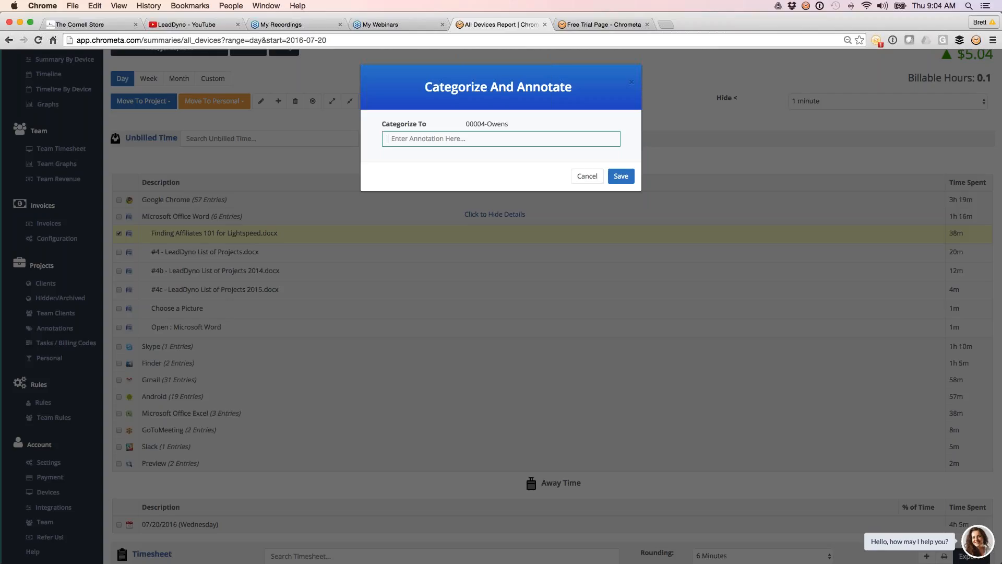
pyautogui.write('Prep')
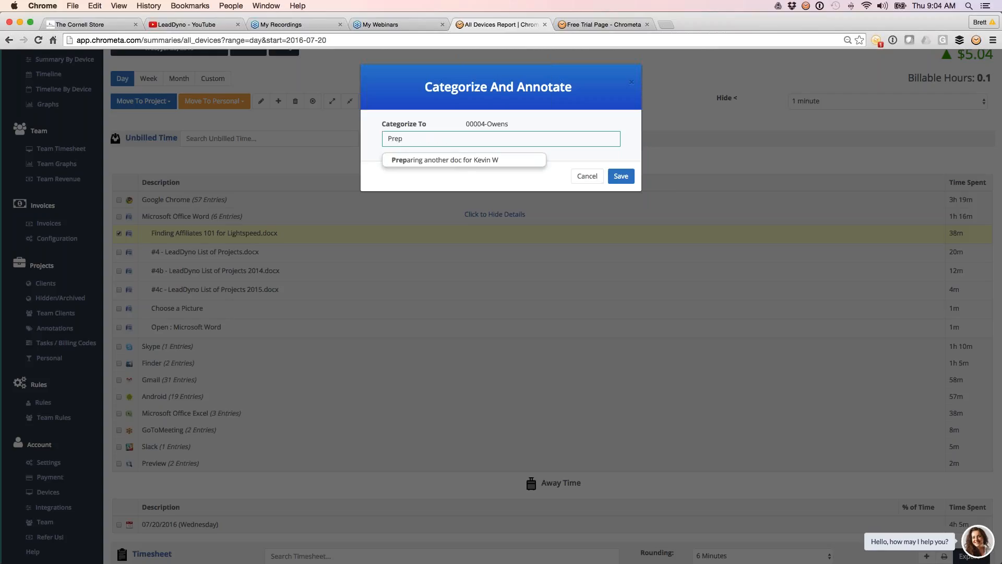
pyautogui.press('Down')
pyautogui.press('Return')
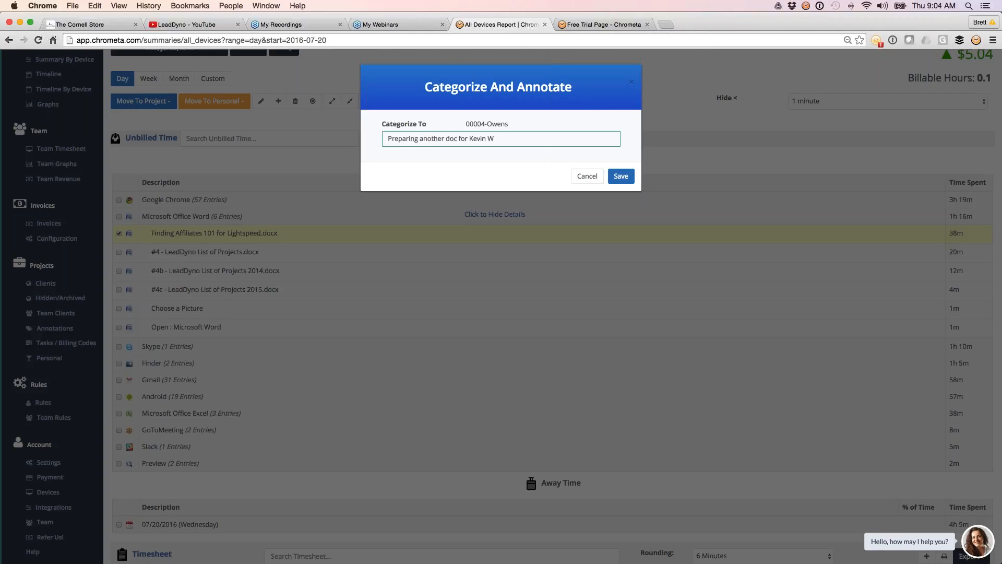
pyautogui.click(619, 175)
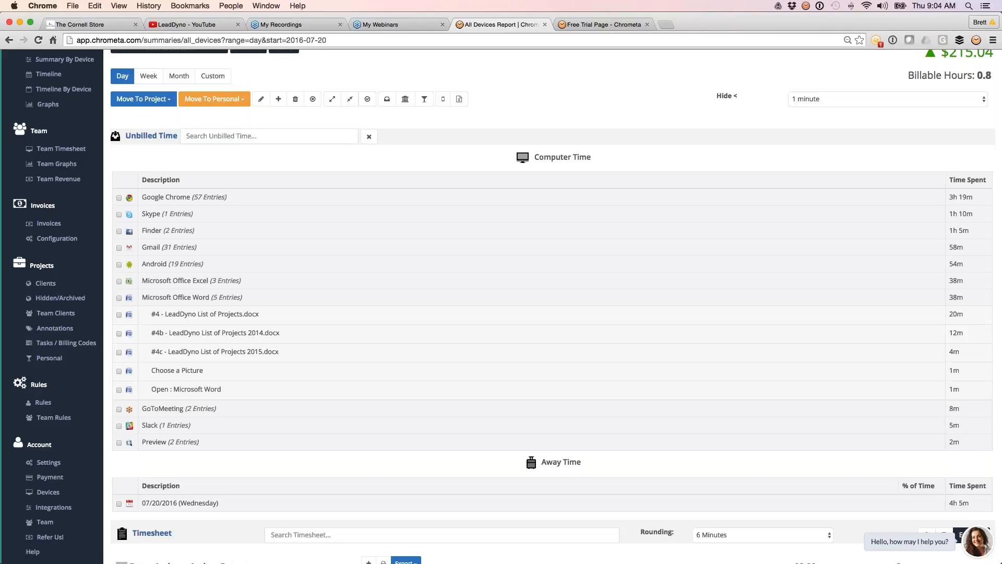
# Step: Review the timesheet with Unbilled Time collapsed, checking the rounding options while keeping 6 Minutes and inspecting the new annotated entry's details
pyautogui.click(142, 136)
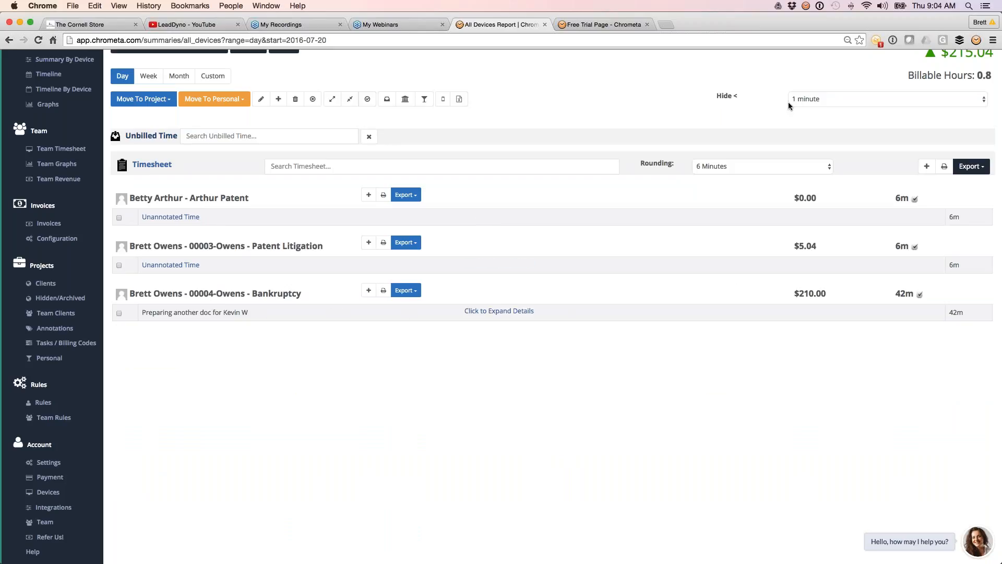
pyautogui.click(724, 170)
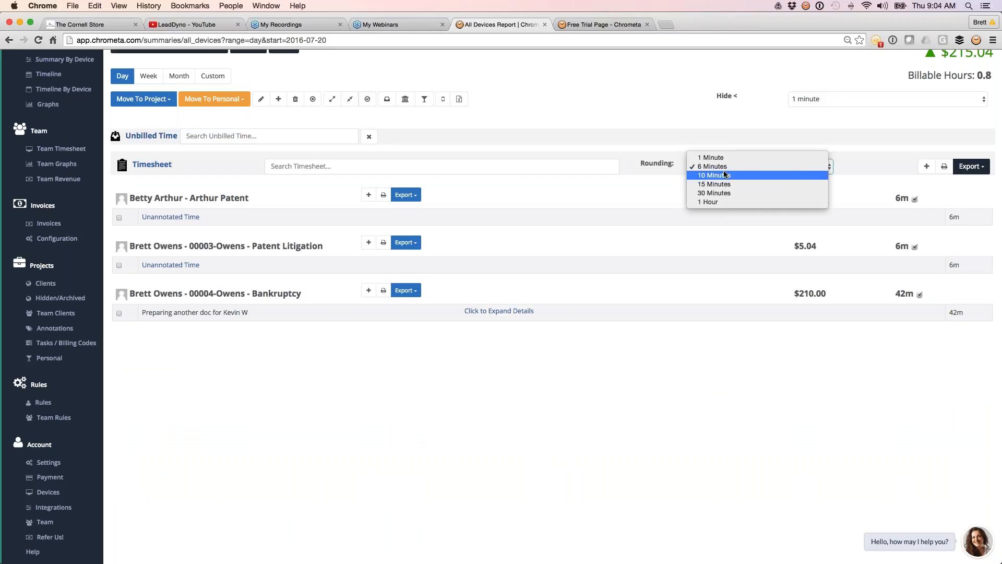
pyautogui.click(721, 167)
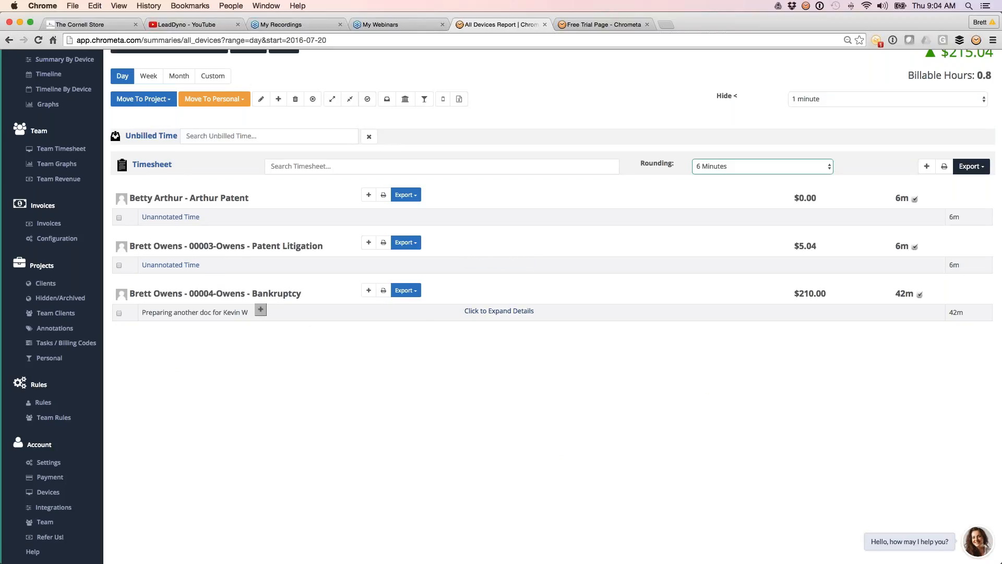
pyautogui.click(525, 311)
pyautogui.click(495, 311)
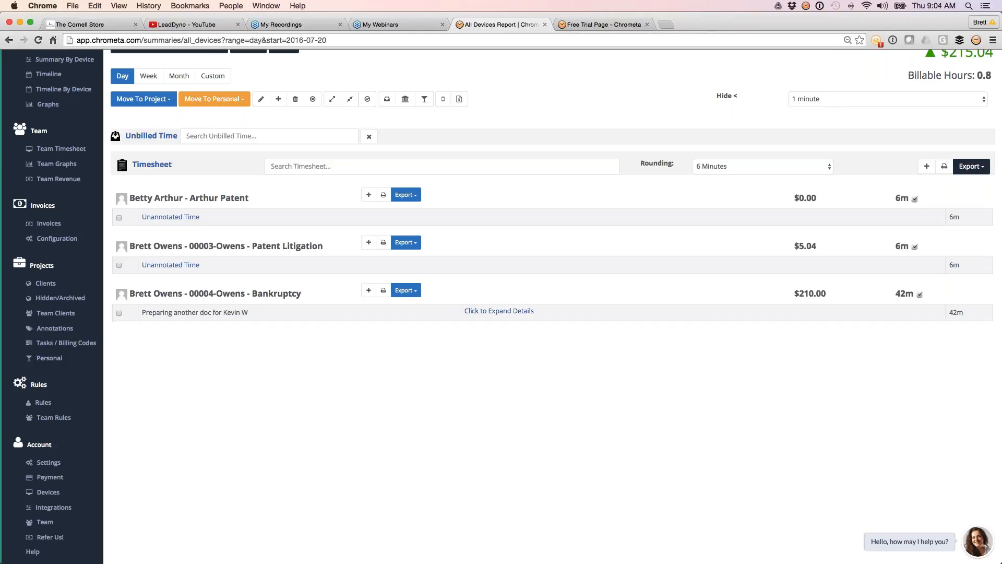
pyautogui.scroll(2, 261, 261)
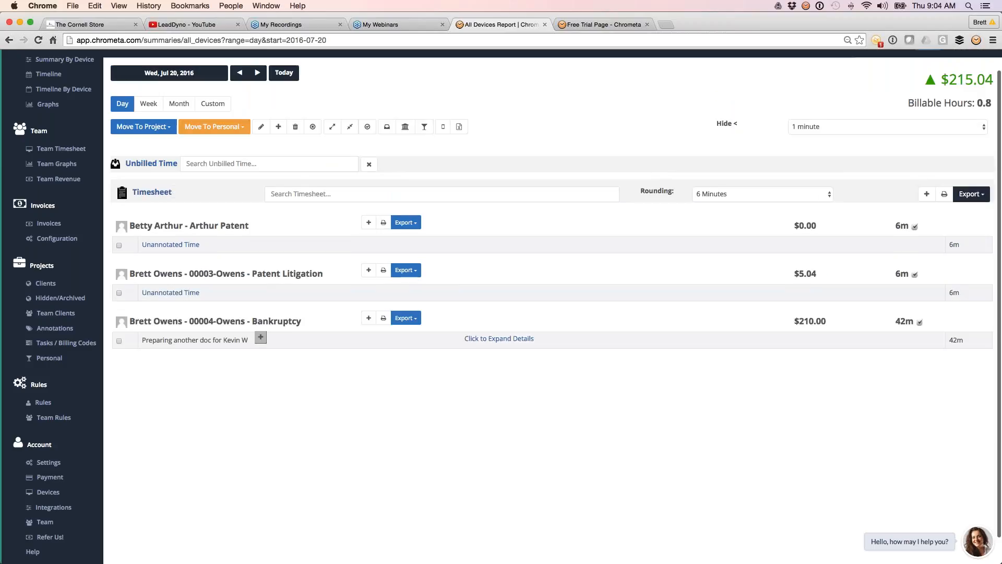
# Step: Select the unbilled entry "#4 - LeadDyno List of Projects.docx" and start categorizing it with a rule for the second listed client's Assault project
pyautogui.click(151, 173)
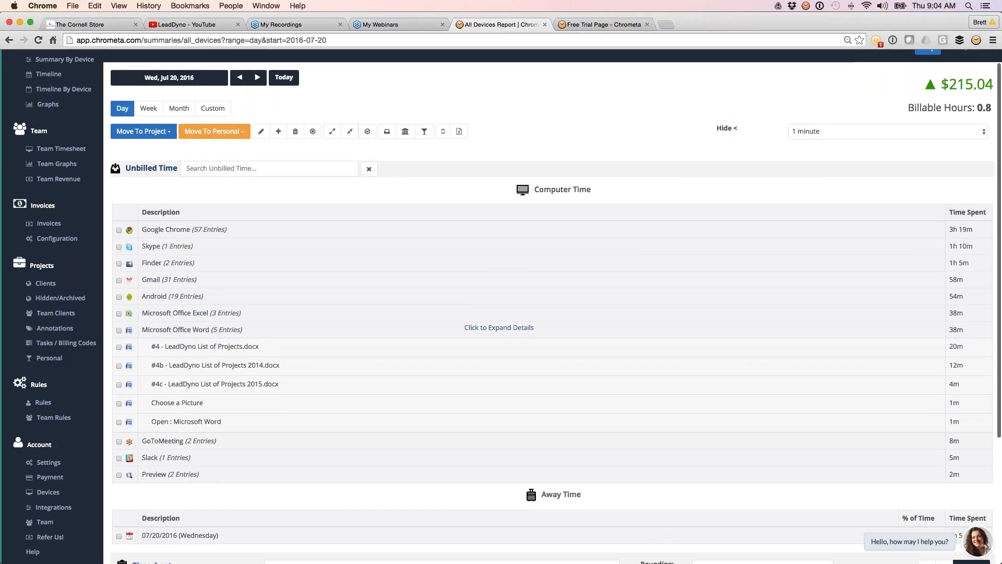
pyautogui.scroll(-3, 127, 265)
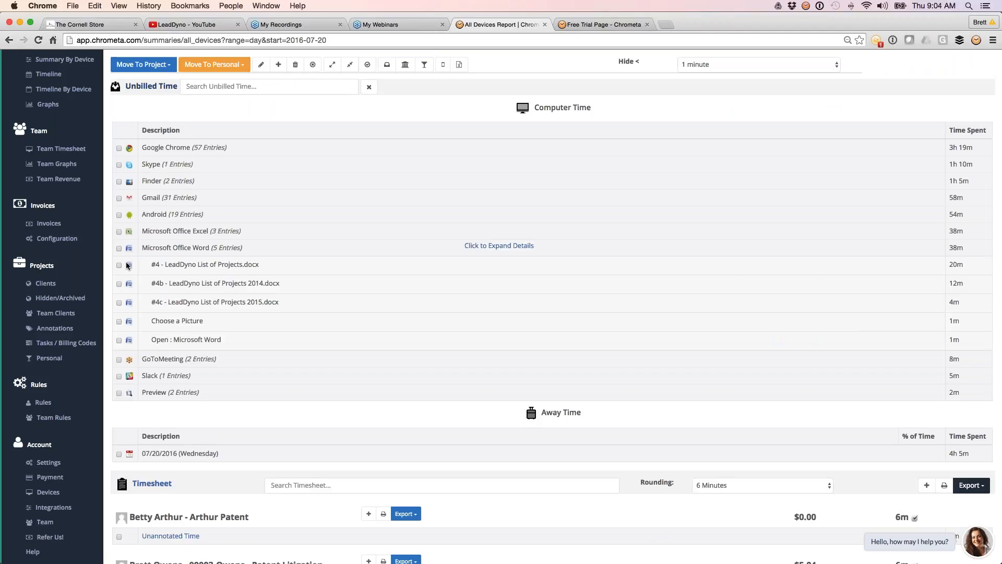
pyautogui.click(185, 270)
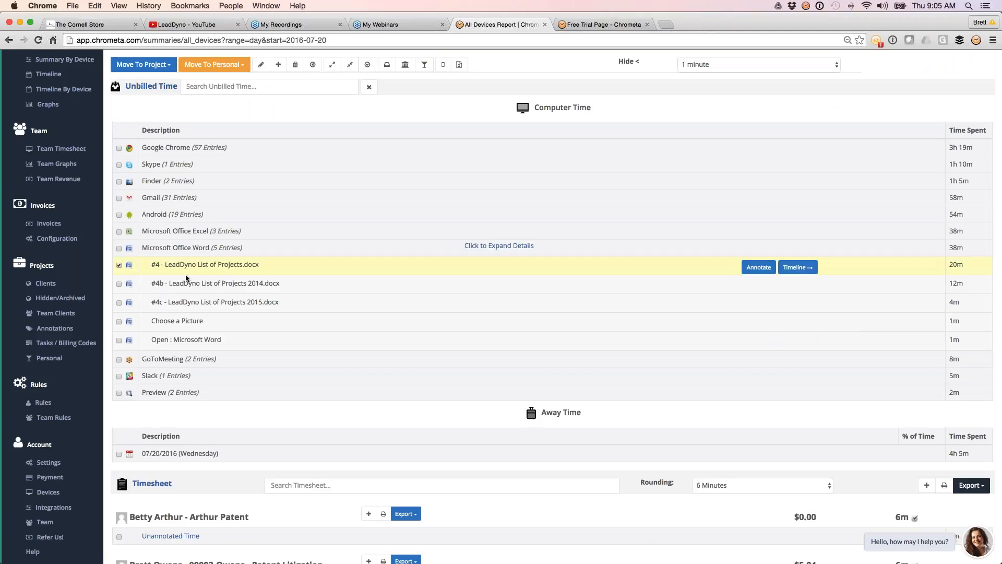
pyautogui.scroll(1, 556, 305)
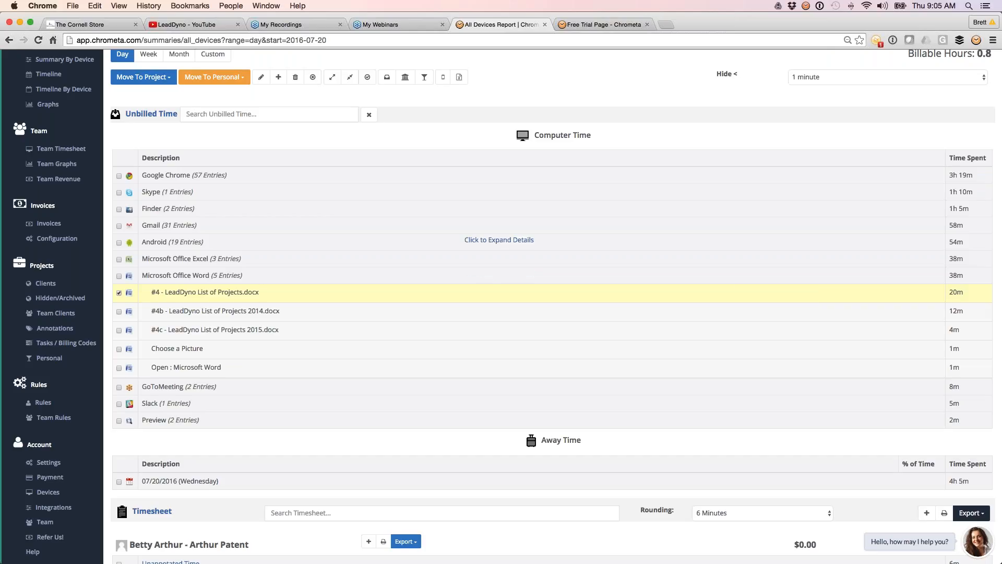
pyautogui.click(147, 78)
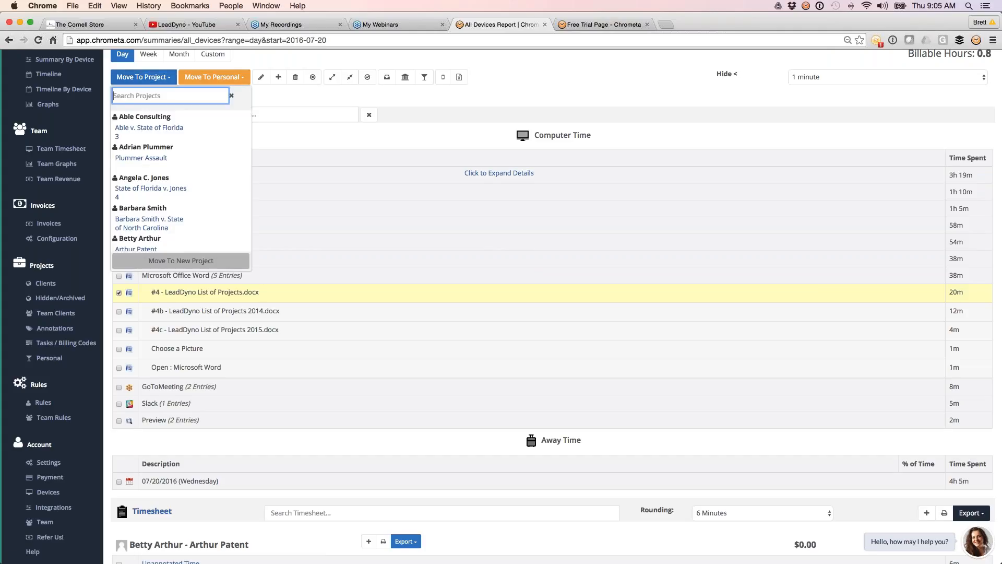
pyautogui.moveTo(174, 169)
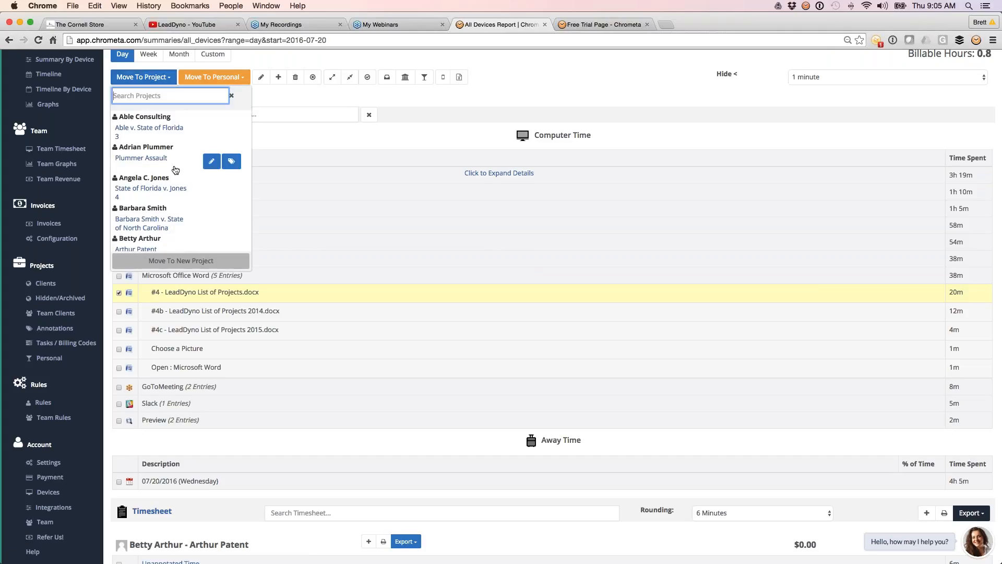
pyautogui.click(231, 162)
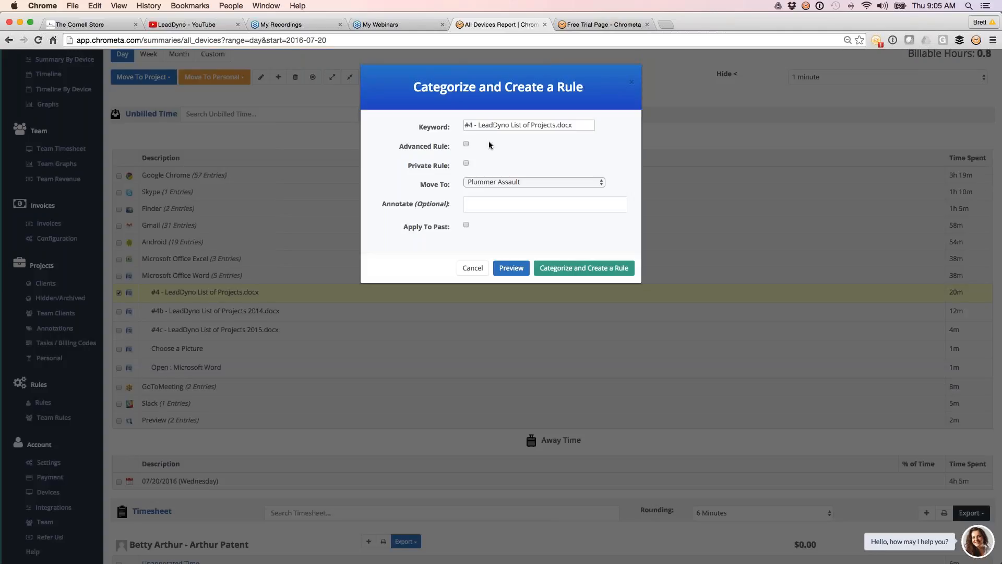
# Step: Shorten the rule's keyword to "LeadDyno List of Projects" by removing the number prefix and file extension
pyautogui.moveTo(479, 127); pyautogui.dragTo(464, 125)
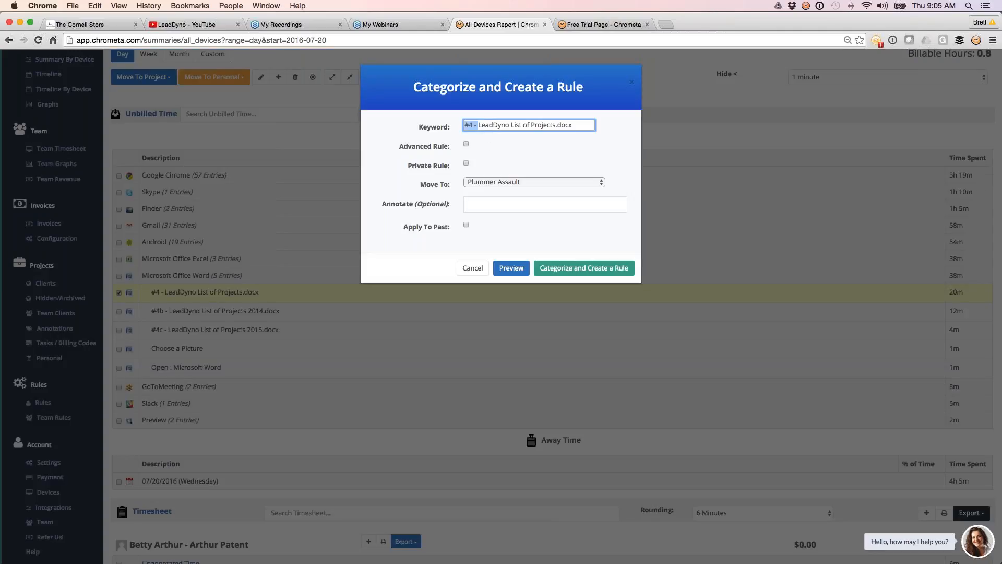
pyautogui.press('BackSpace')
pyautogui.press('BackSpace')
pyautogui.press('BackSpace')
pyautogui.press('BackSpace')
pyautogui.press('BackSpace')
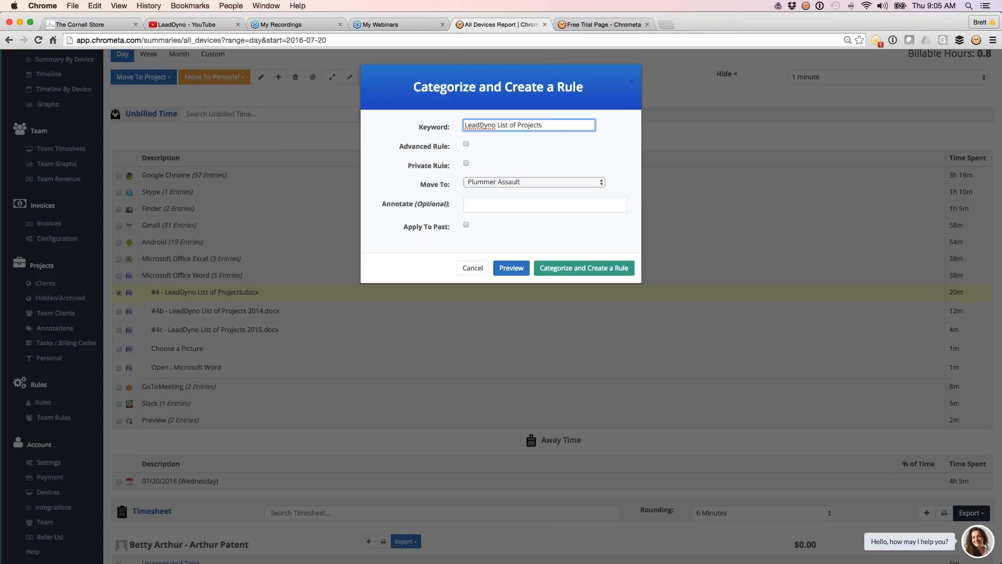
# Step: Keep the Assault project as target, apply the rule to past entries, and categorize the entry while creating the rule
pyautogui.click(494, 184)
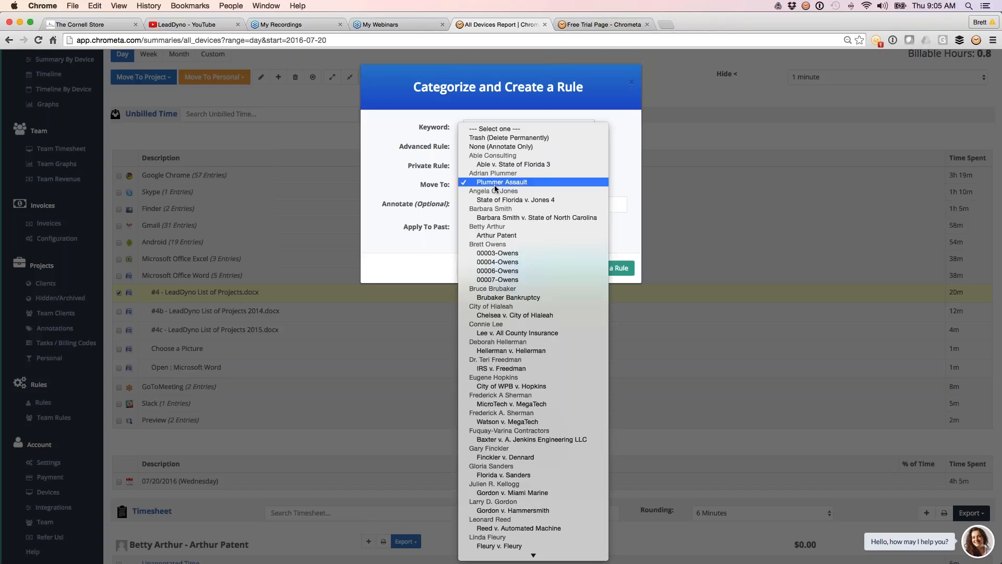
pyautogui.click(494, 185)
pyautogui.click(466, 225)
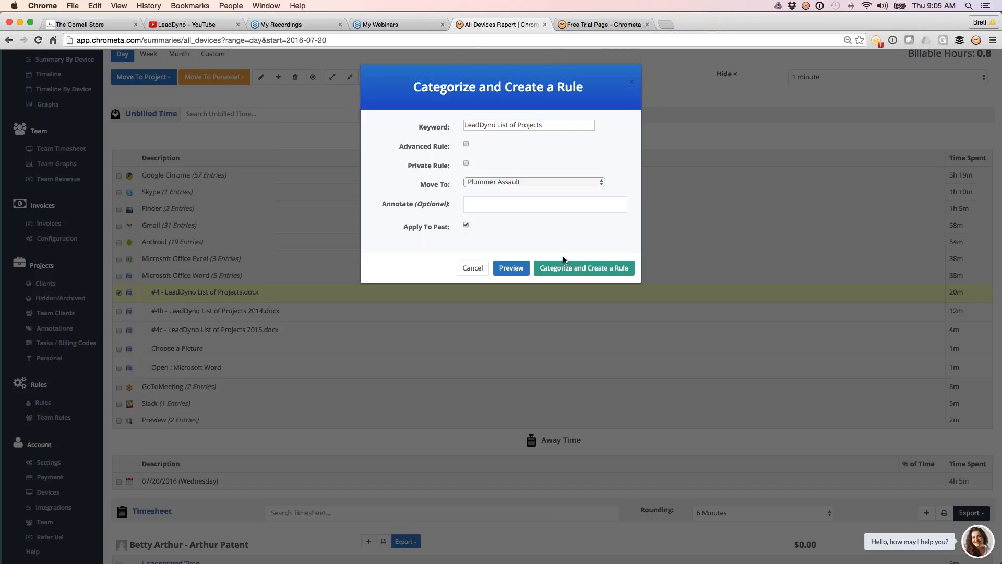
pyautogui.click(584, 268)
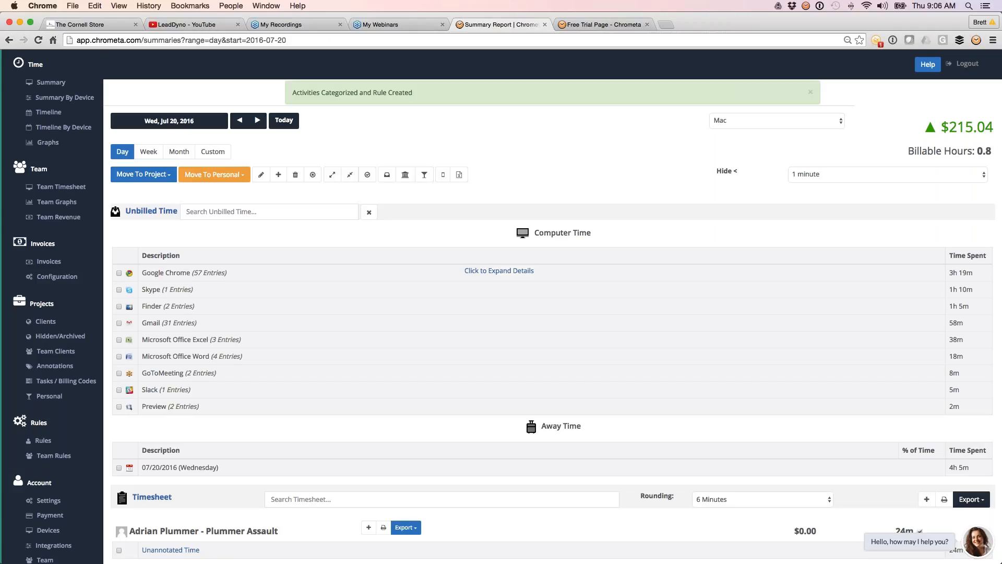
pyautogui.click(61, 83)
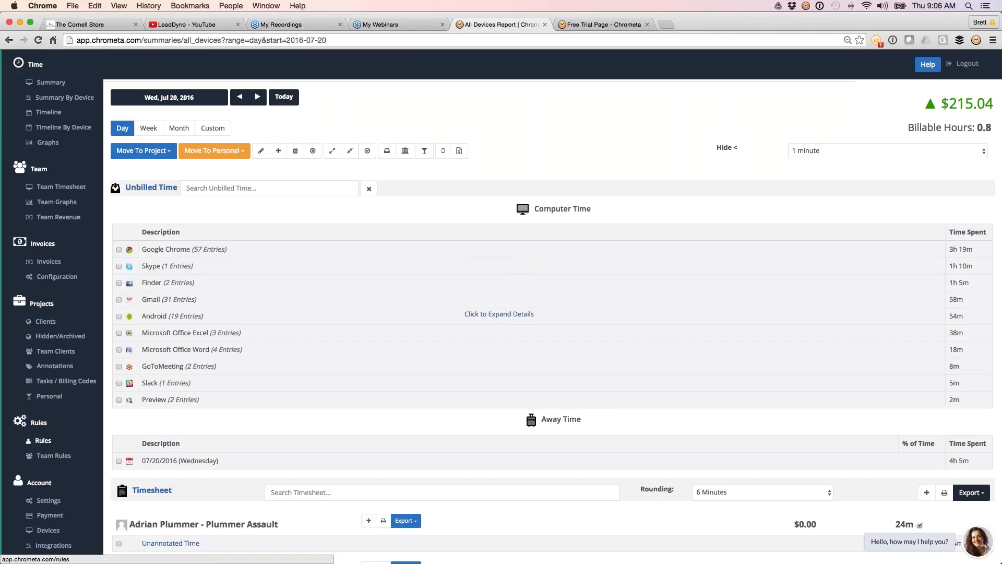
pyautogui.click(43, 439)
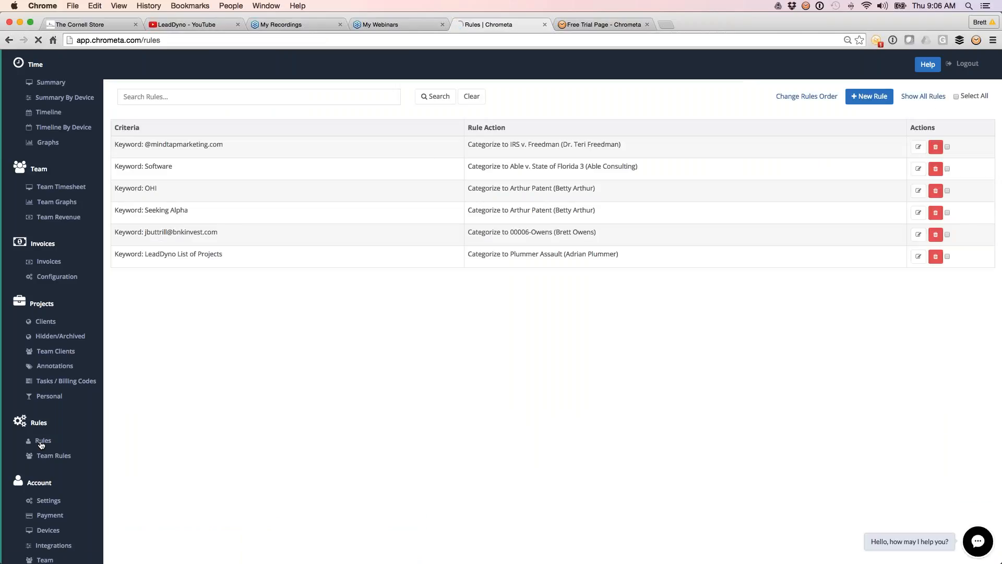
pyautogui.click(878, 98)
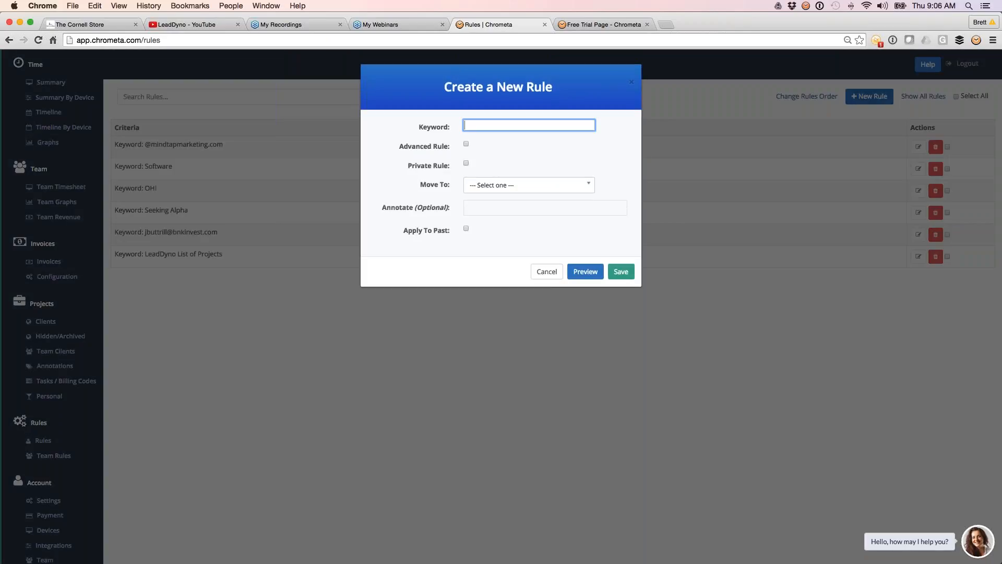
pyautogui.write('bre')
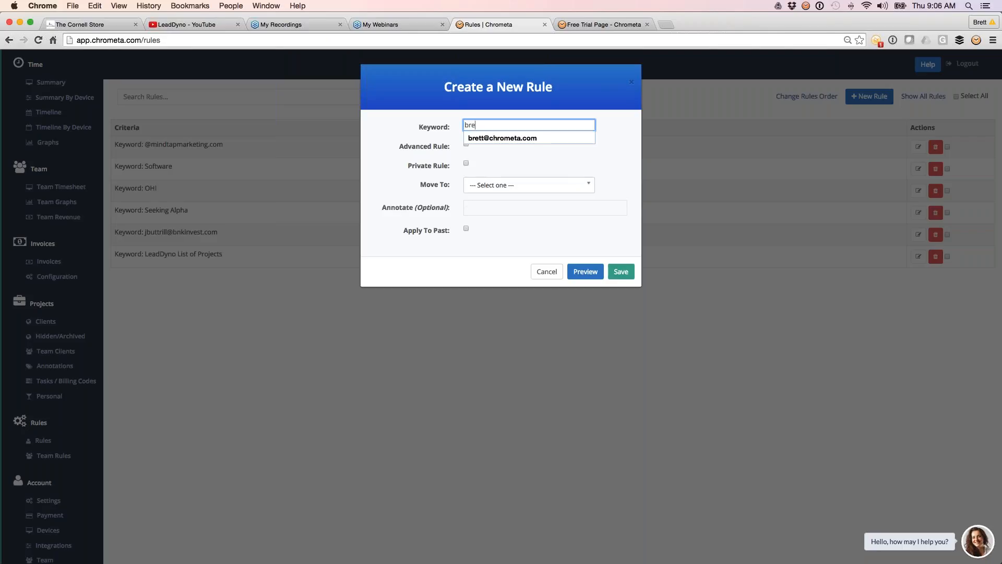
pyautogui.press('Down')
pyautogui.press('Return')
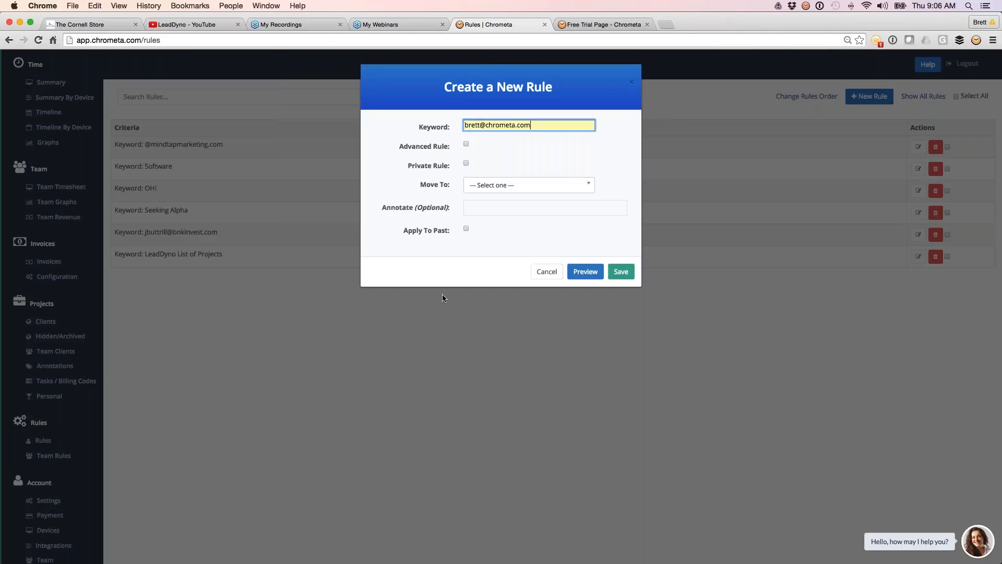
pyautogui.doubleClick(466, 125)
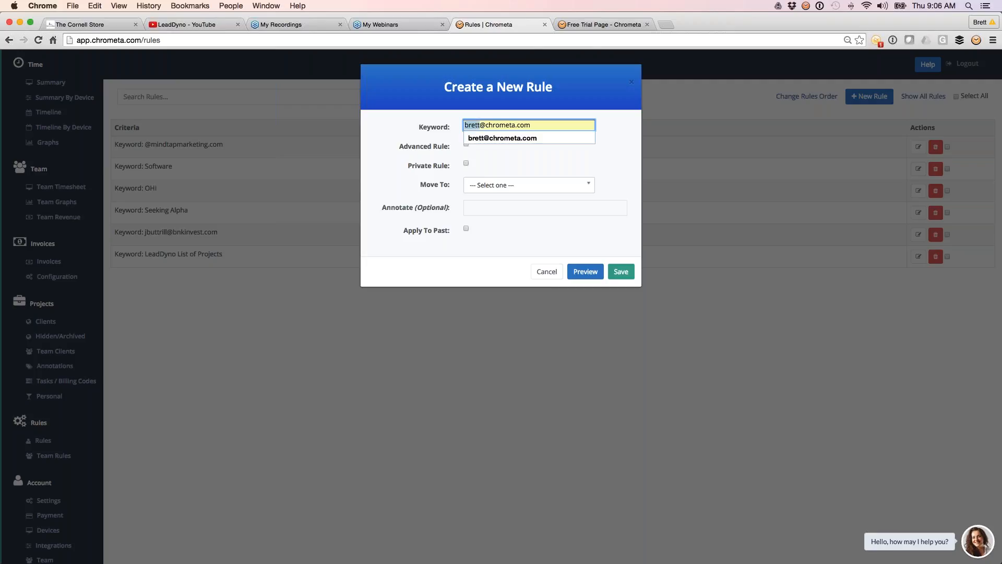
pyautogui.press('BackSpace')
pyautogui.click(529, 185)
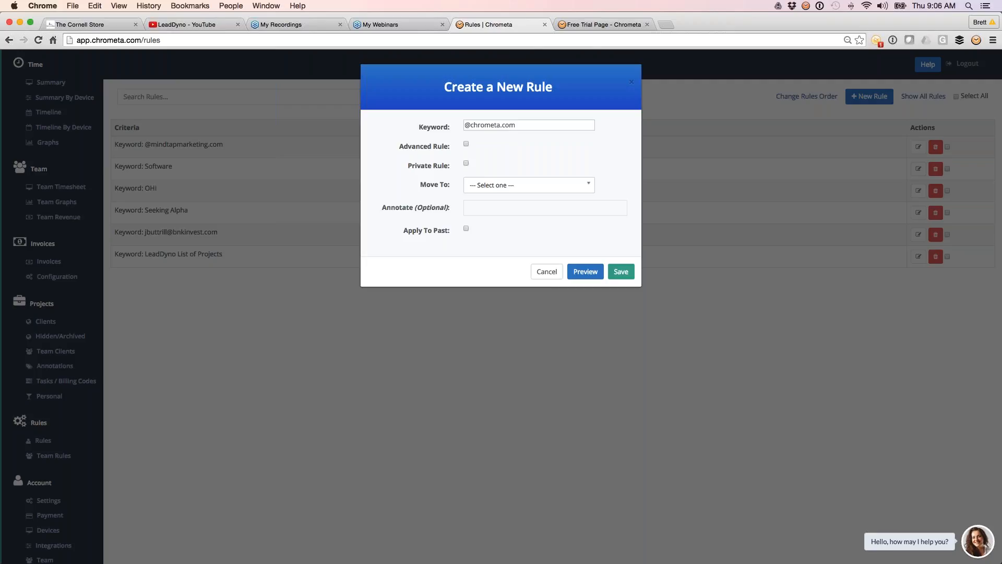
pyautogui.click(546, 271)
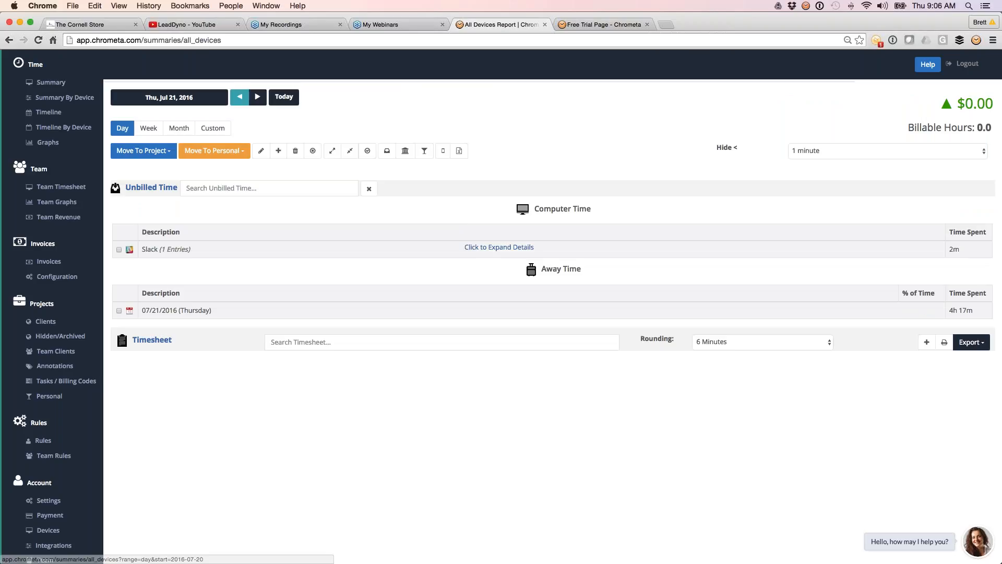
# Step: Open the timeline for Wednesday, July 20, 2016 at the 10:00 am entries
pyautogui.click(239, 97)
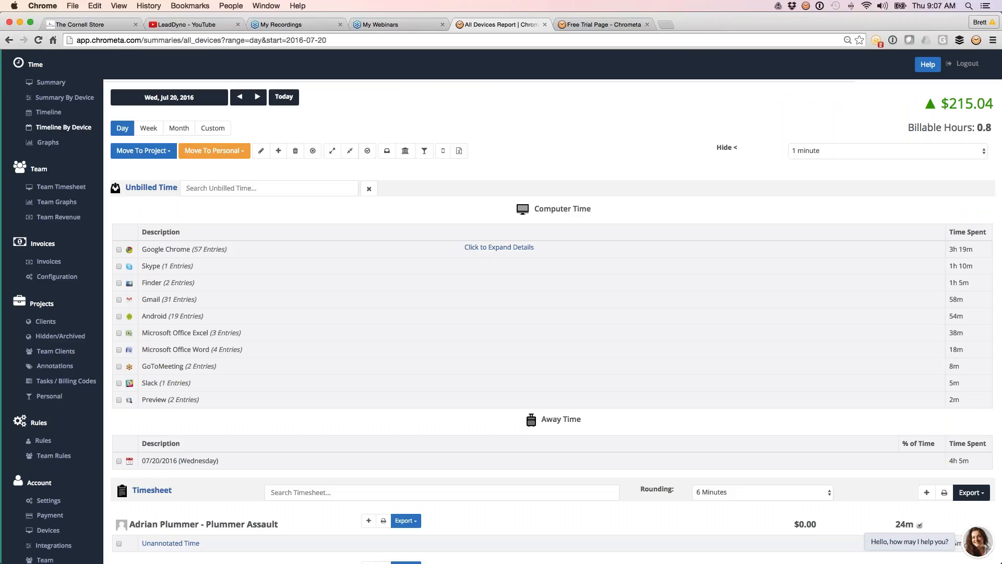
pyautogui.click(47, 118)
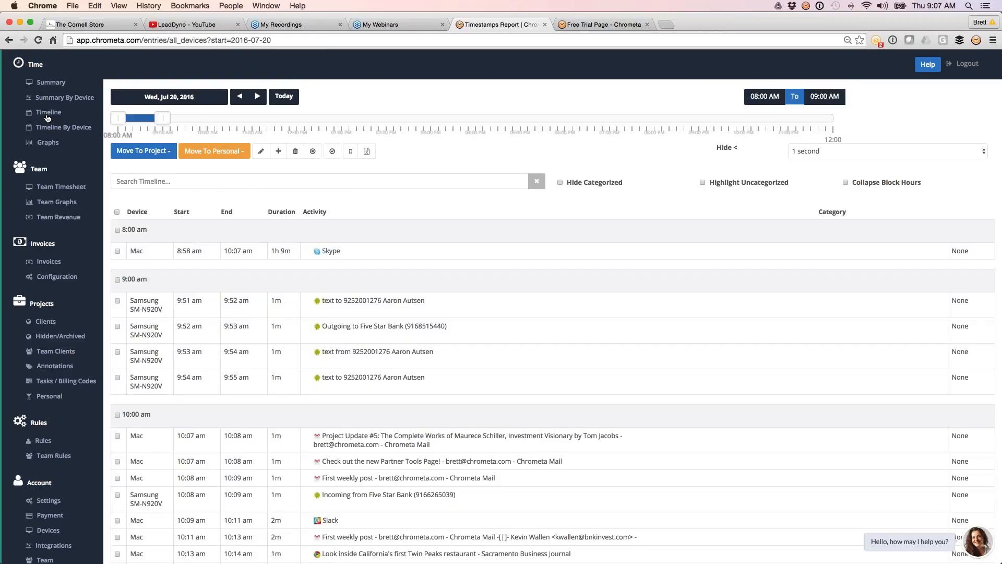
pyautogui.scroll(-1, 574, 365)
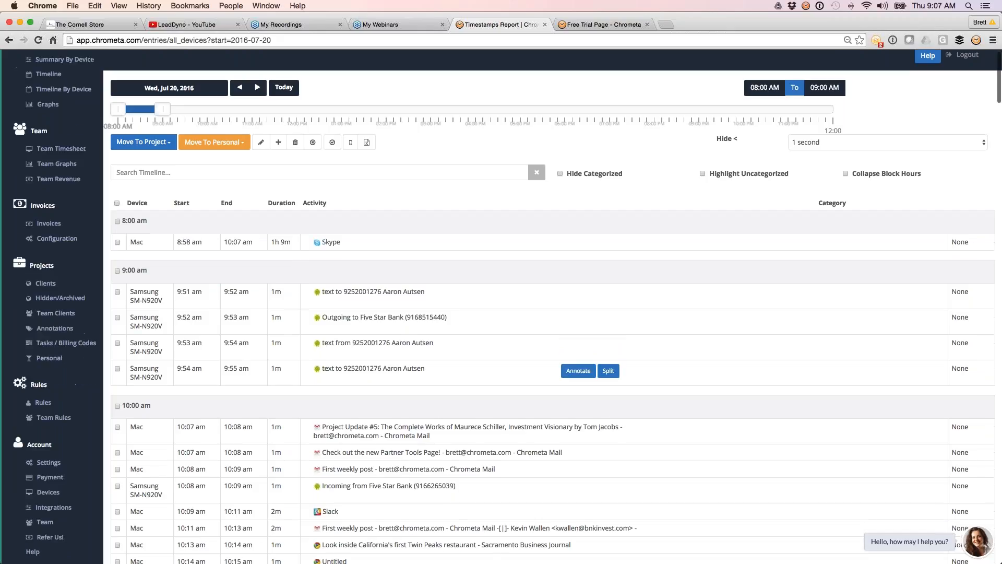
pyautogui.scroll(-10, 590, 365)
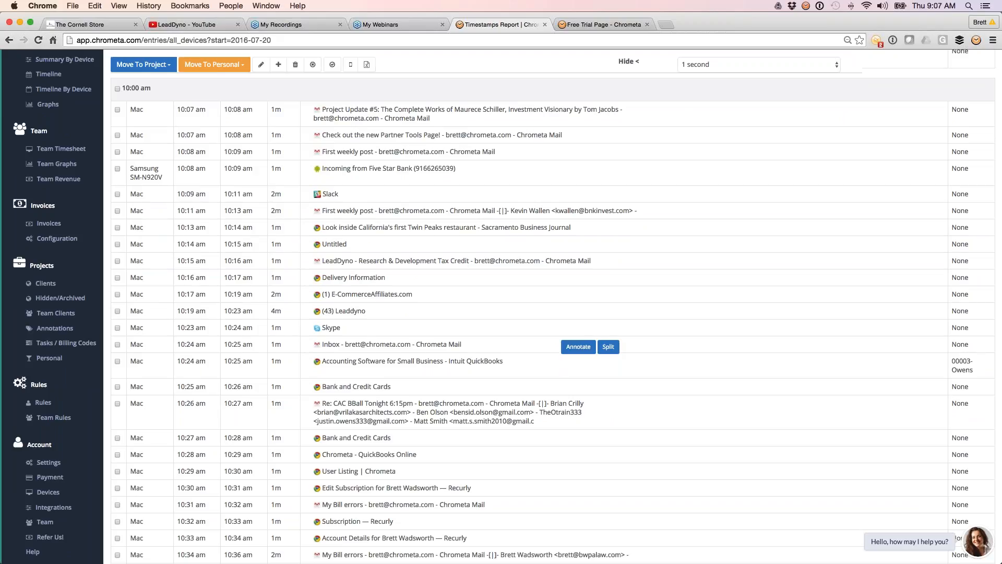
# Step: Select the consecutive timeline entries from the first one at 10:07 am through the one starting at 10:27 am
pyautogui.click(118, 110)
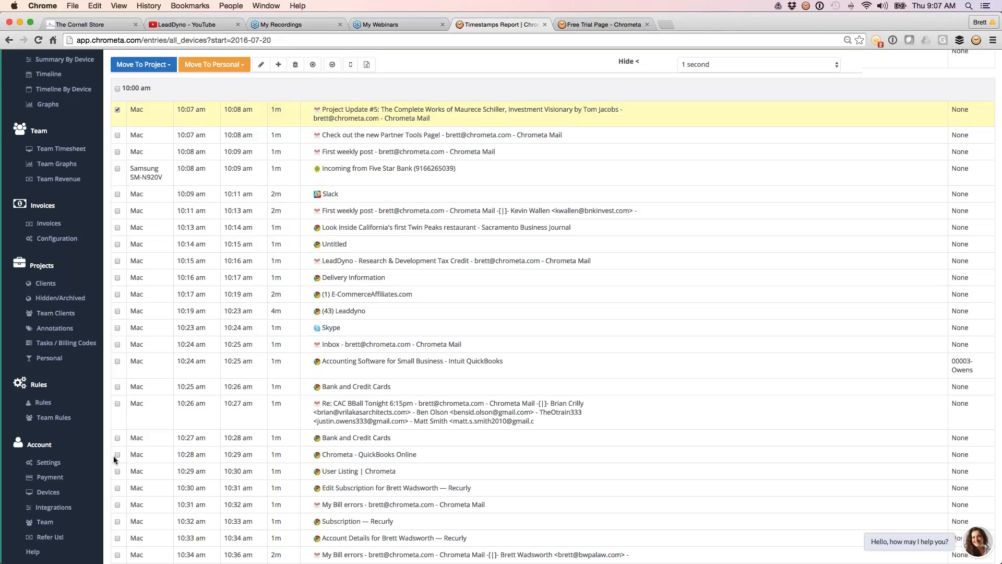
pyautogui.press('shift')
pyautogui.keyDown('shift'); pyautogui.click(118, 457); pyautogui.keyUp('shift')
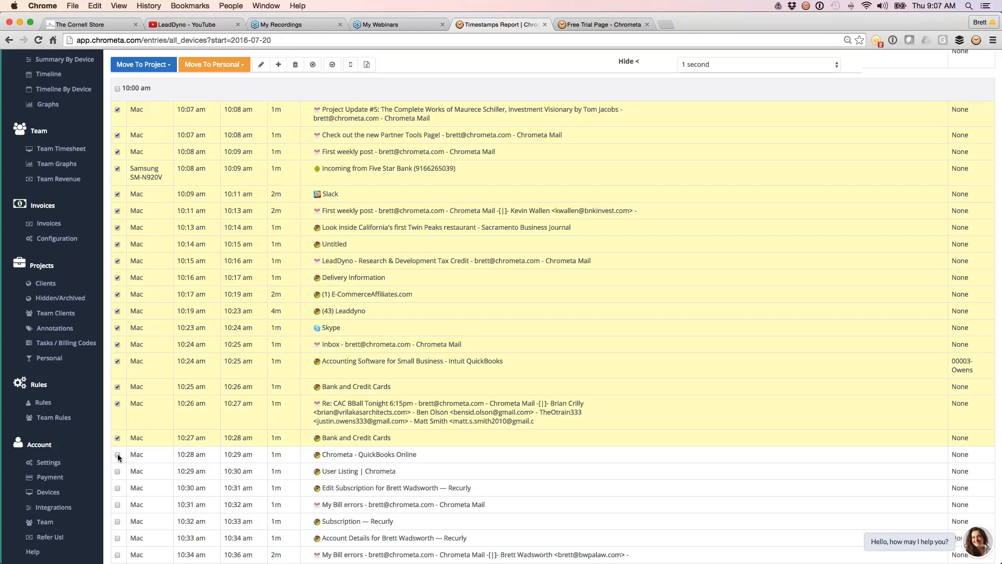
pyautogui.click(117, 360)
# Step: Categorize the selected entries to the second listed client's Assault project with the suggested annotation "all the same stuff" and save
pyautogui.click(163, 67)
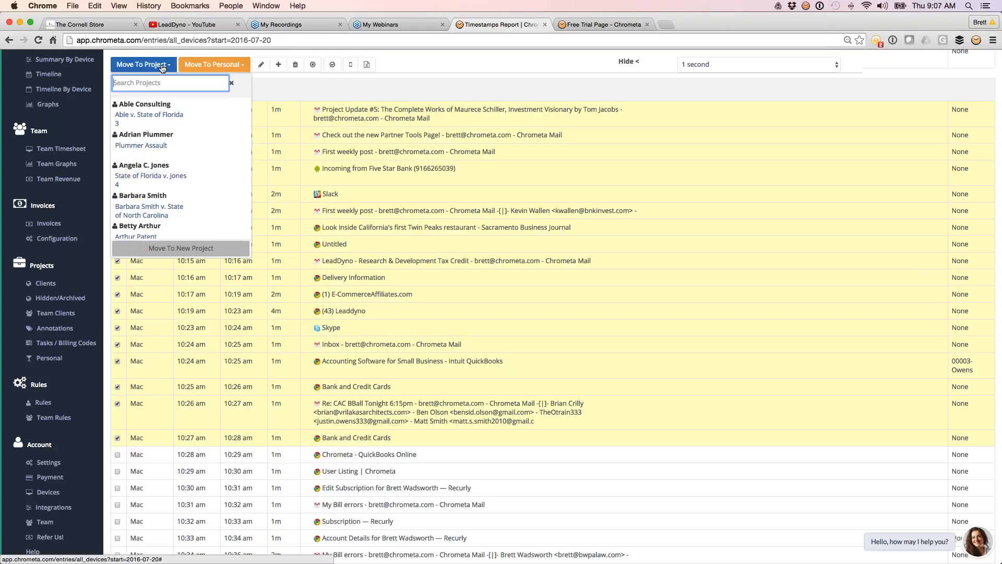
pyautogui.moveTo(212, 150)
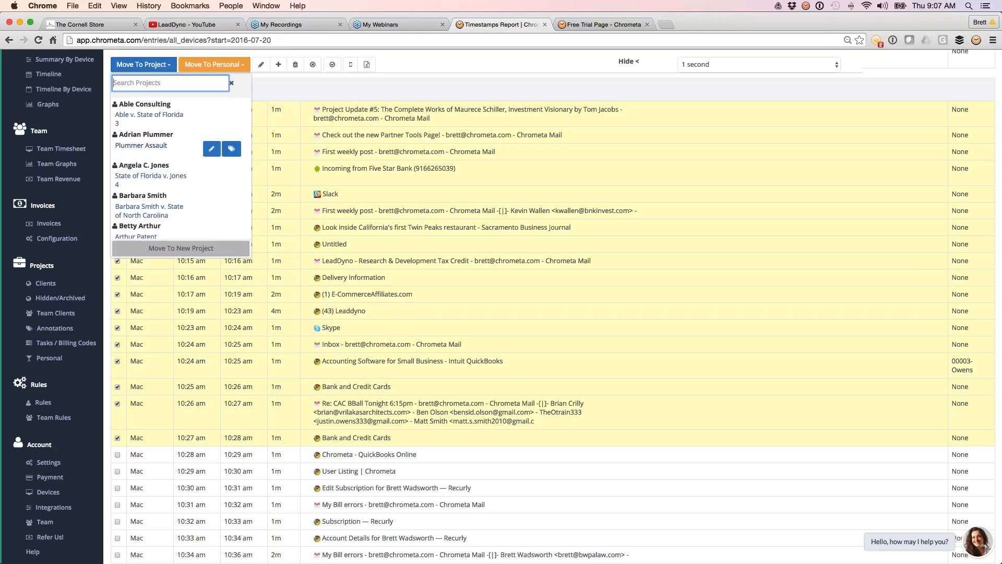
pyautogui.click(212, 150)
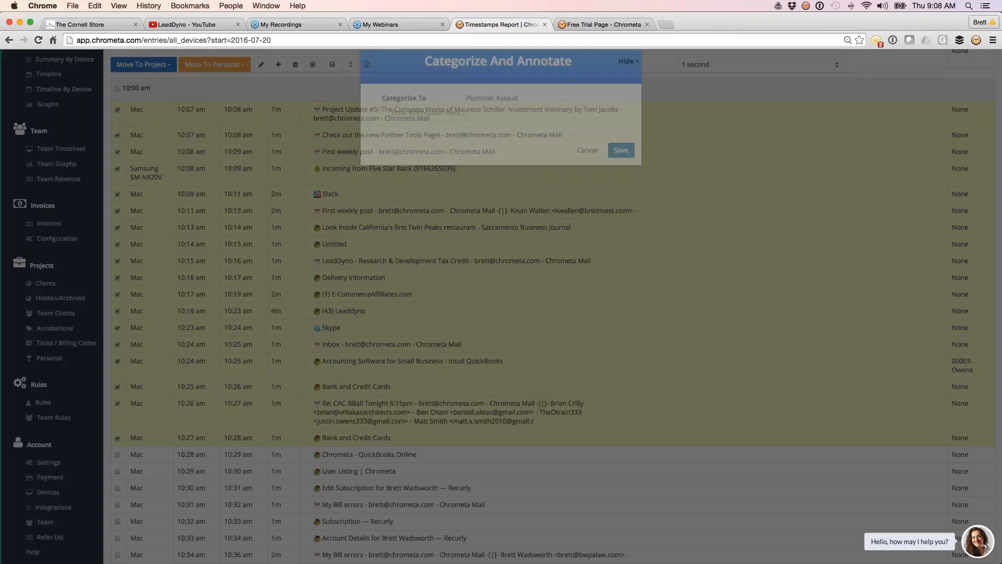
pyautogui.click(389, 138)
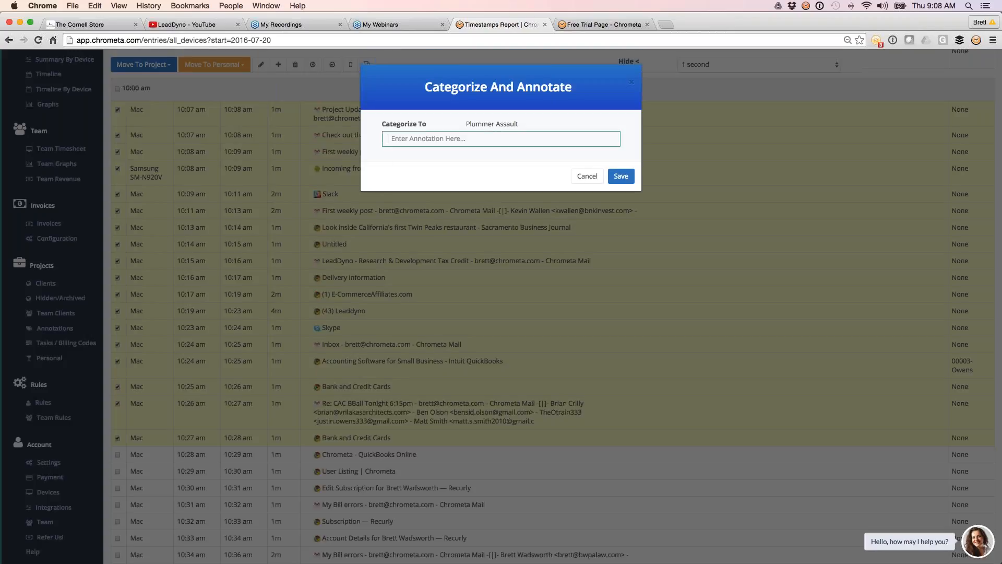
pyautogui.write('all the')
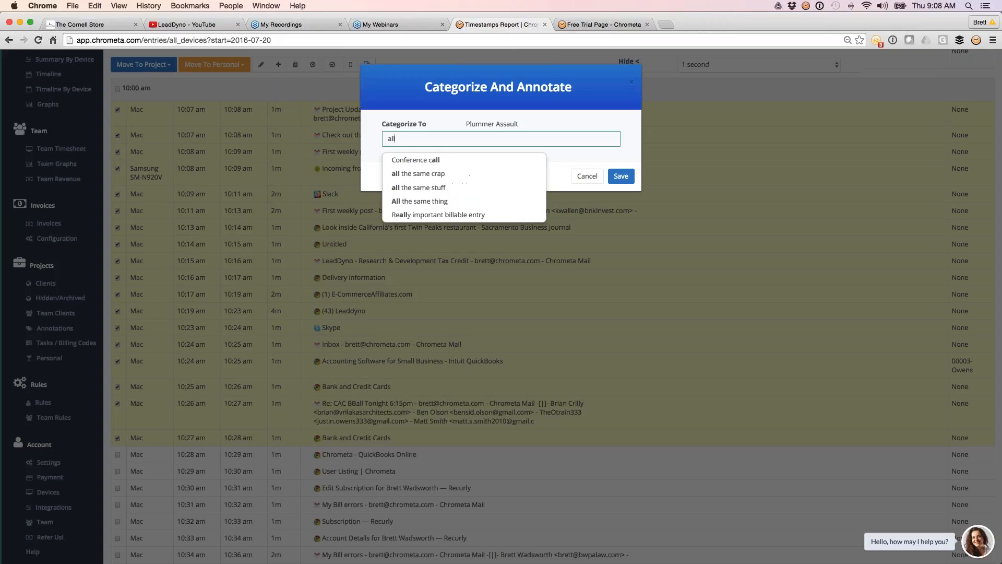
pyautogui.press('Down')
pyautogui.press('Down')
pyautogui.press('Return')
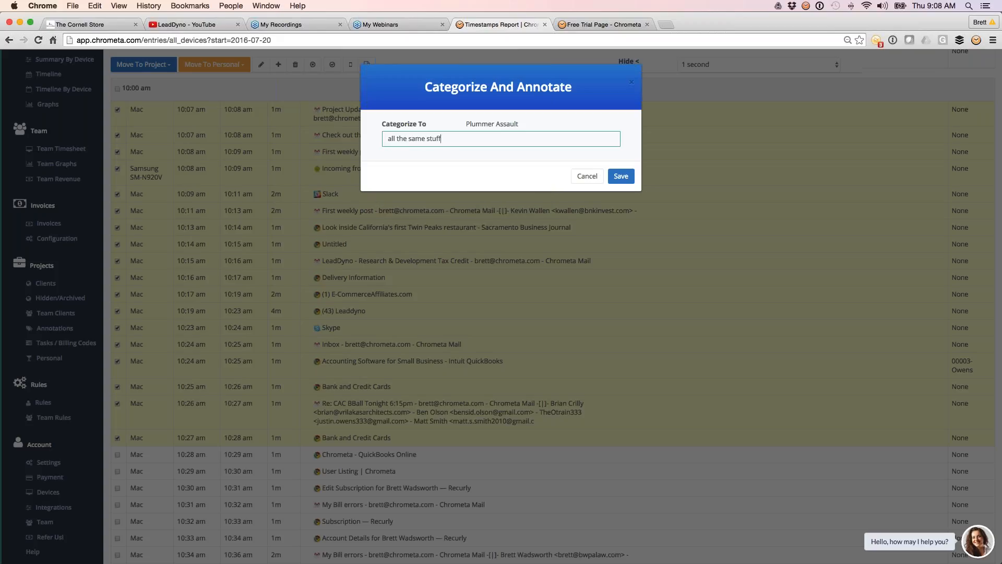
pyautogui.click(620, 176)
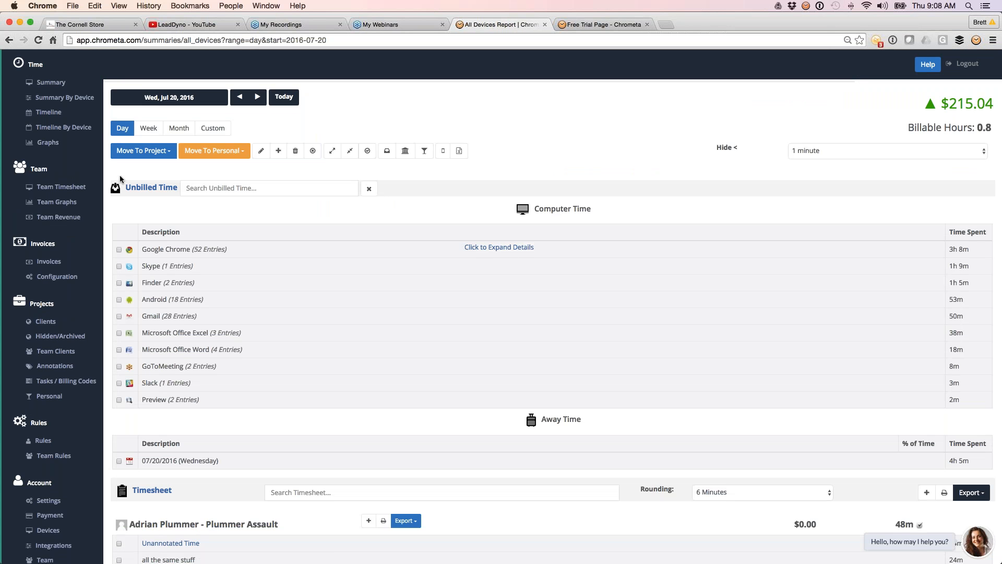
# Step: Collapse Unbilled Time in the day's summary and inspect the details behind the "all the same stuff" timesheet entry
pyautogui.click(136, 189)
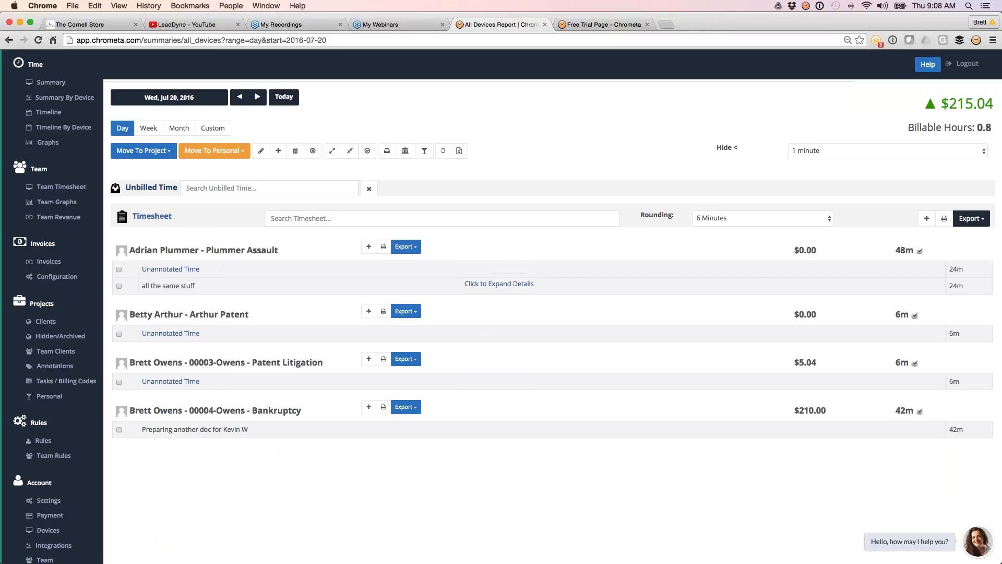
pyautogui.click(497, 284)
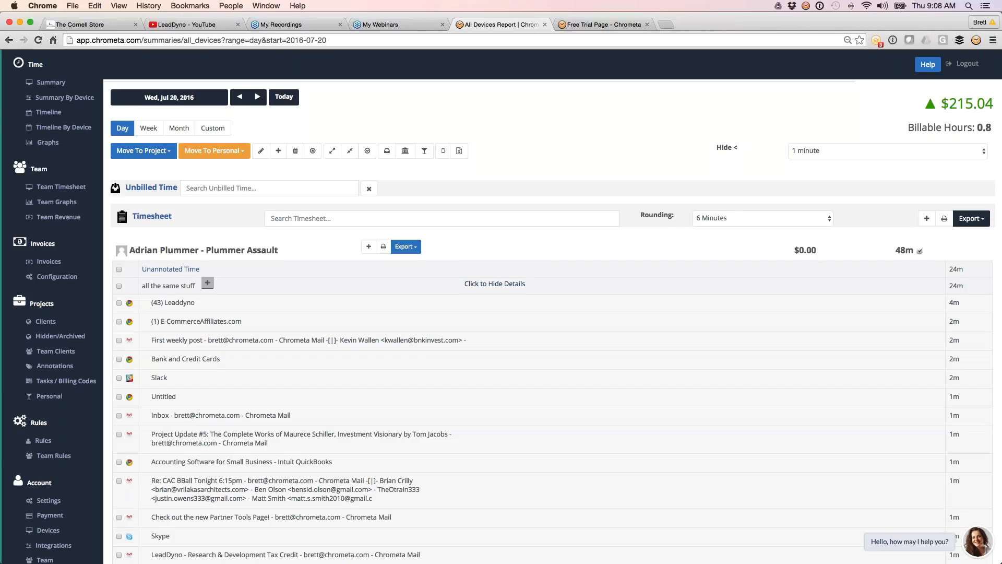
pyautogui.click(495, 284)
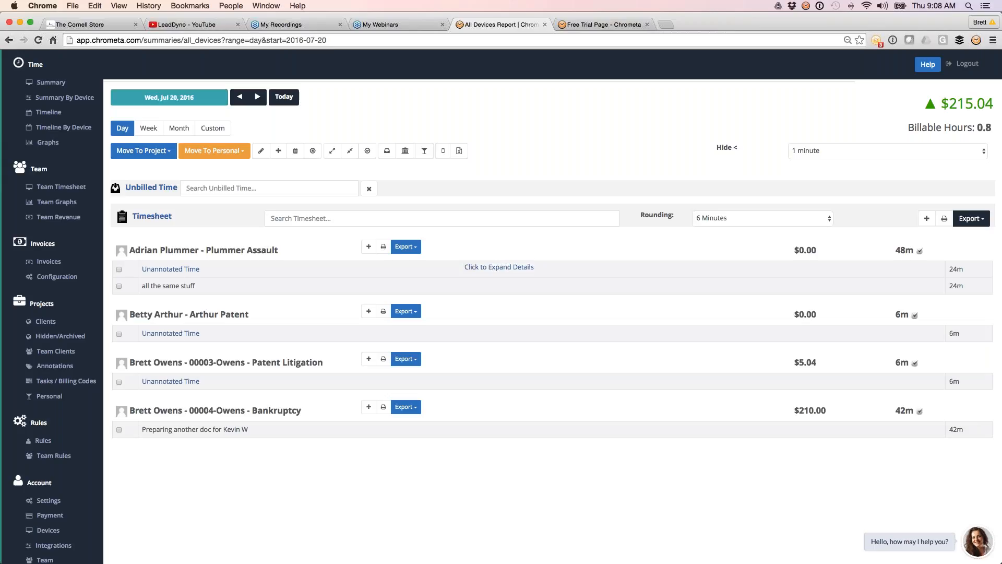
# Step: Set the timeline range to 10:40 AM–11:40 AM and start grouping its entries, cancelling before annotating them
pyautogui.click(49, 113)
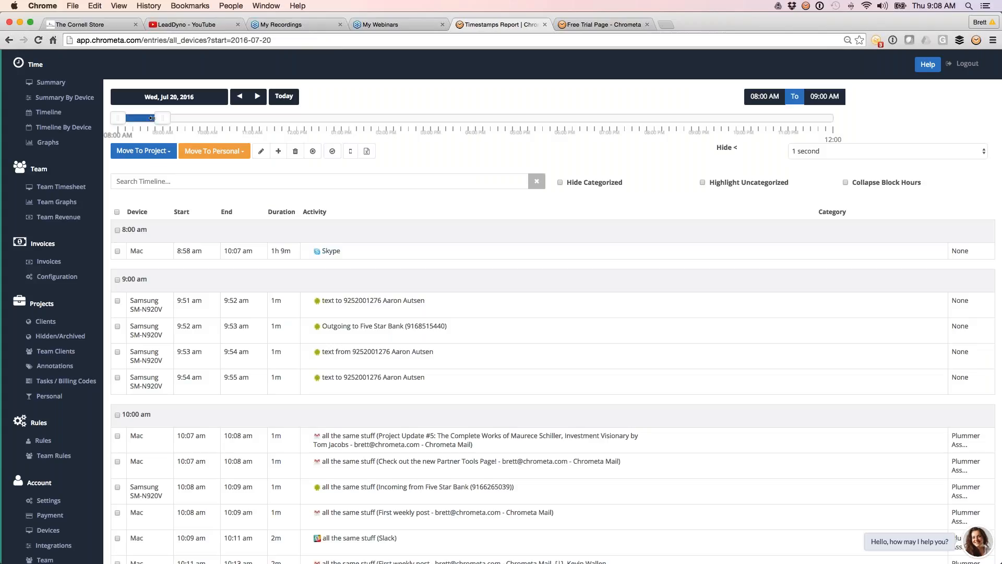
pyautogui.moveTo(151, 118); pyautogui.dragTo(263, 118)
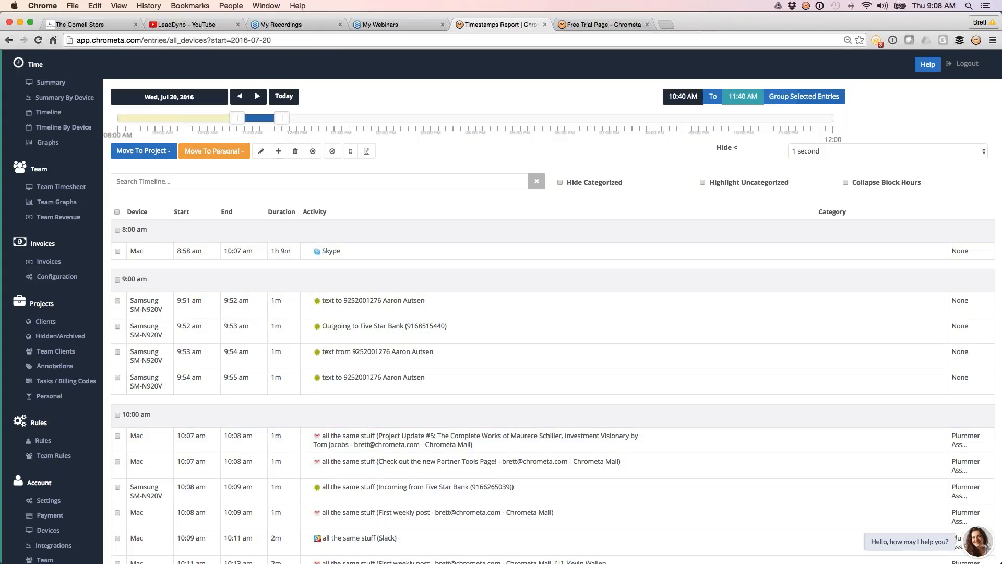
pyautogui.click(804, 96)
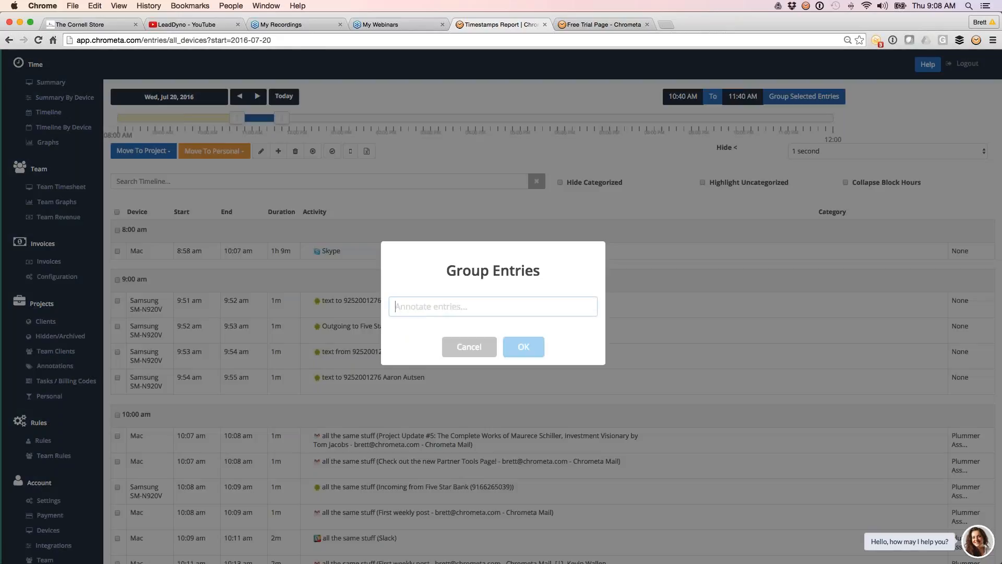
pyautogui.click(469, 347)
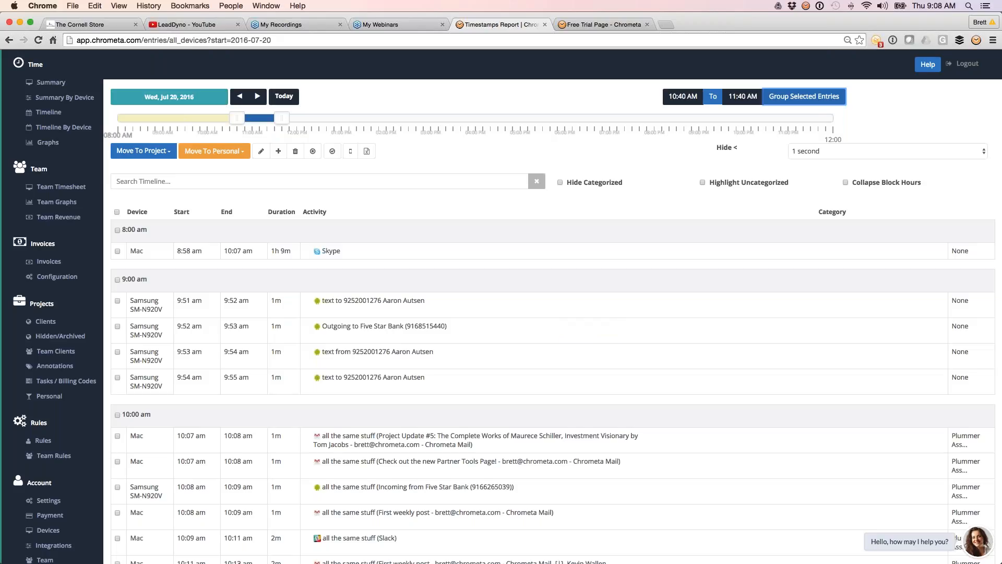
# Step: Return to the day's summary, collapse Unbilled Time, and show the export options for the whole timesheet
pyautogui.click(51, 83)
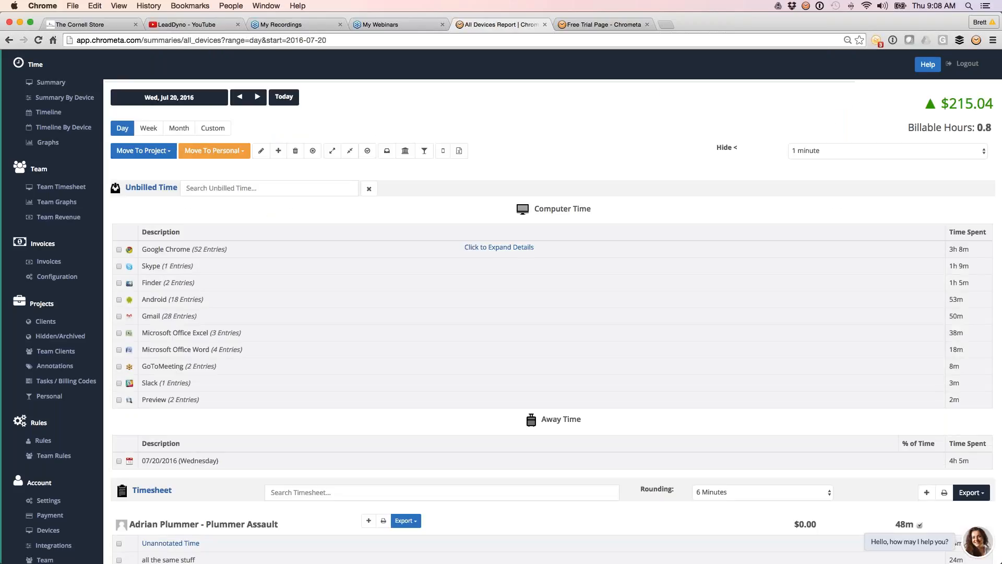
pyautogui.scroll(-3, 551, 313)
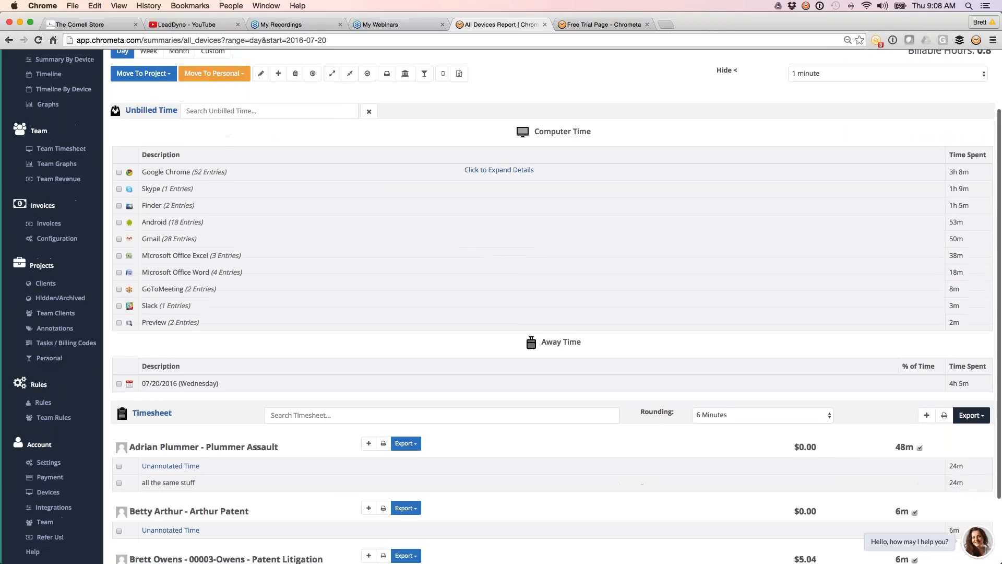
pyautogui.click(151, 110)
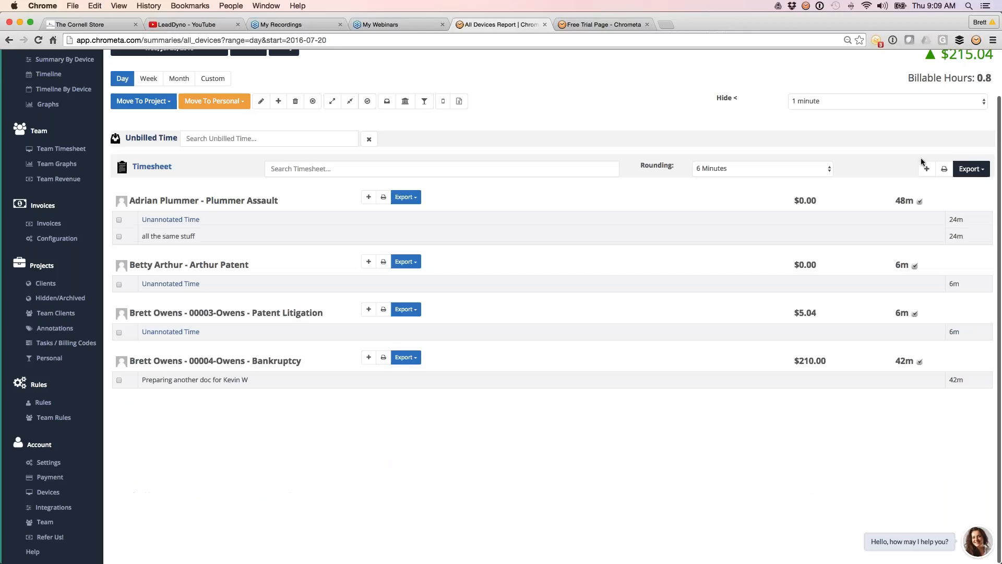
pyautogui.click(969, 171)
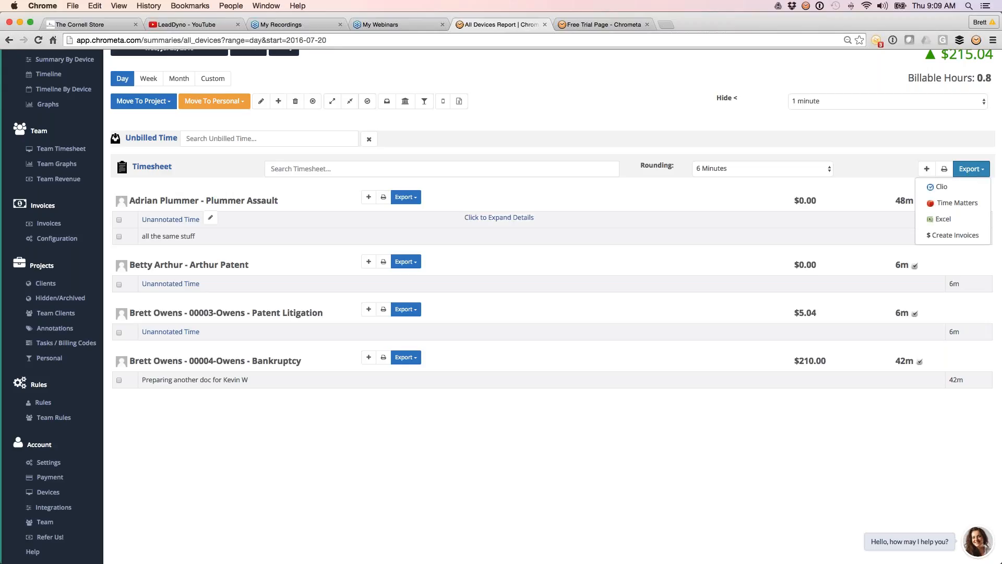
# Step: Show the Clio integration settings under the account's integrations and view the clients and projects list
pyautogui.click(54, 505)
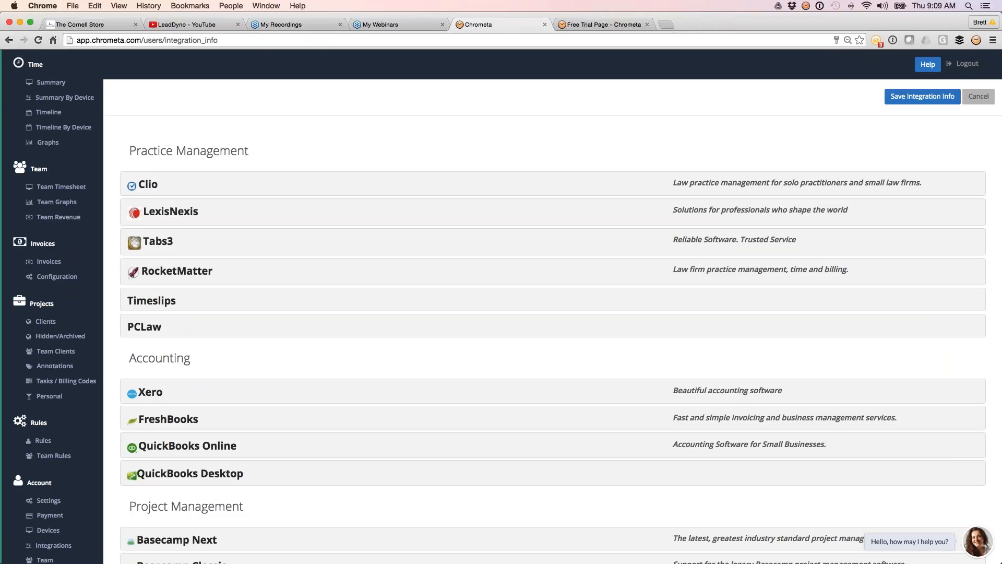
pyautogui.click(148, 185)
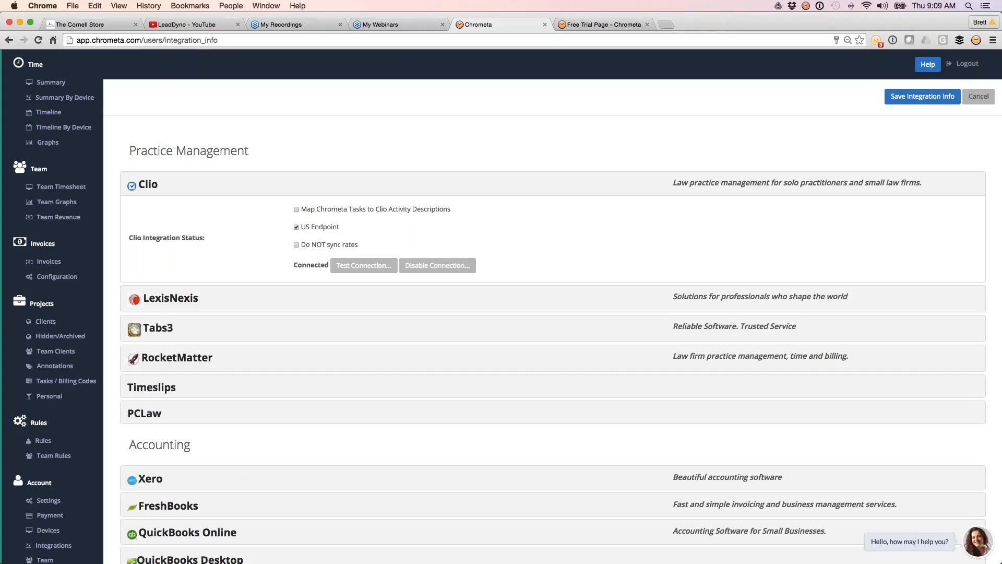
pyautogui.click(46, 322)
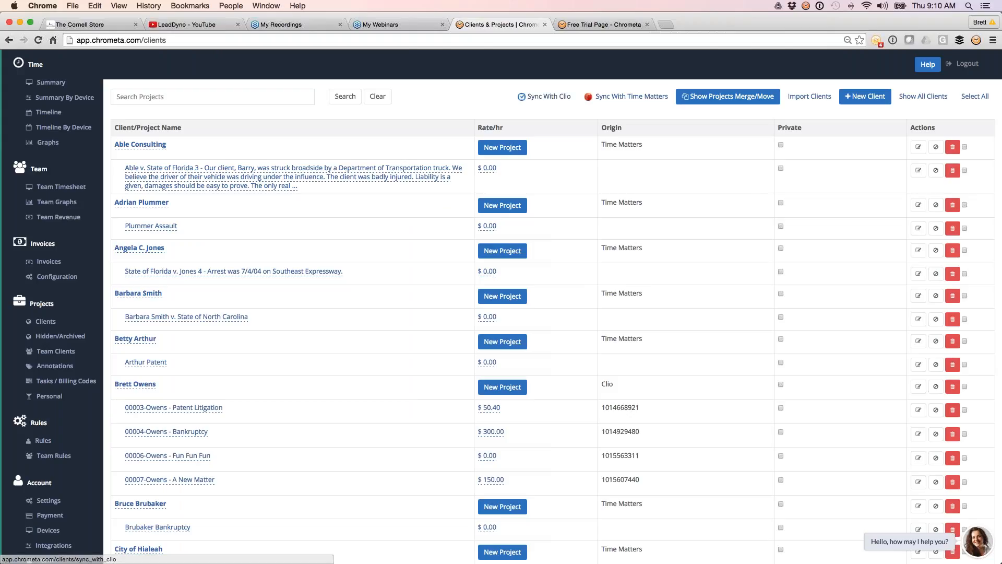
# Step: Return to the day's summary and look over the projects that time can be moved to, leaving the entries unassigned
pyautogui.click(64, 82)
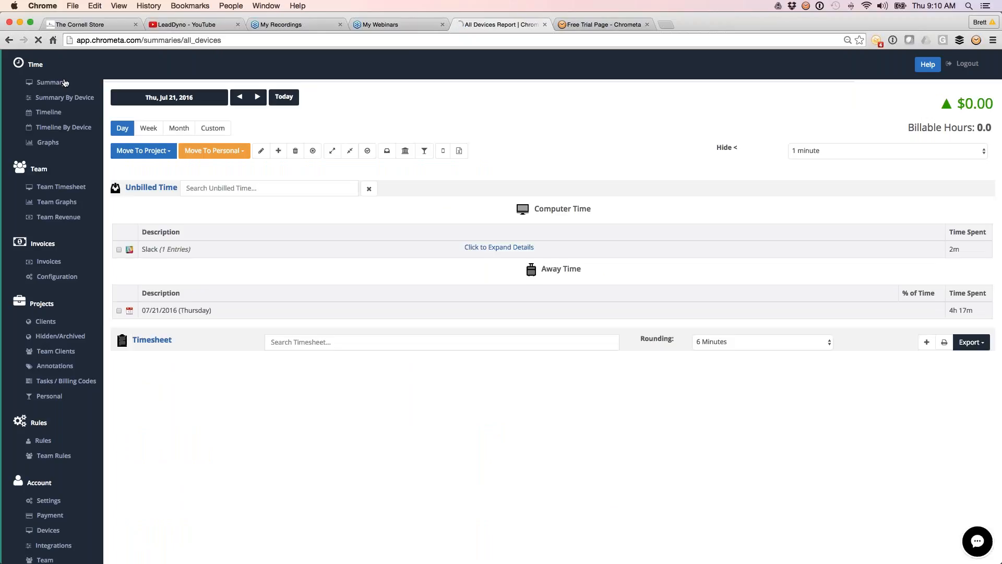
pyautogui.click(143, 151)
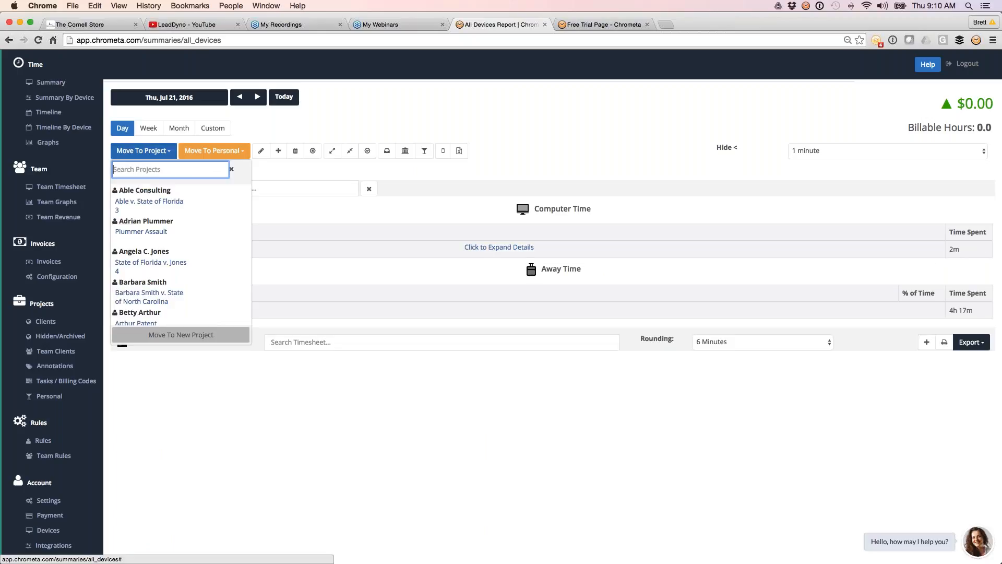
pyautogui.click(231, 169)
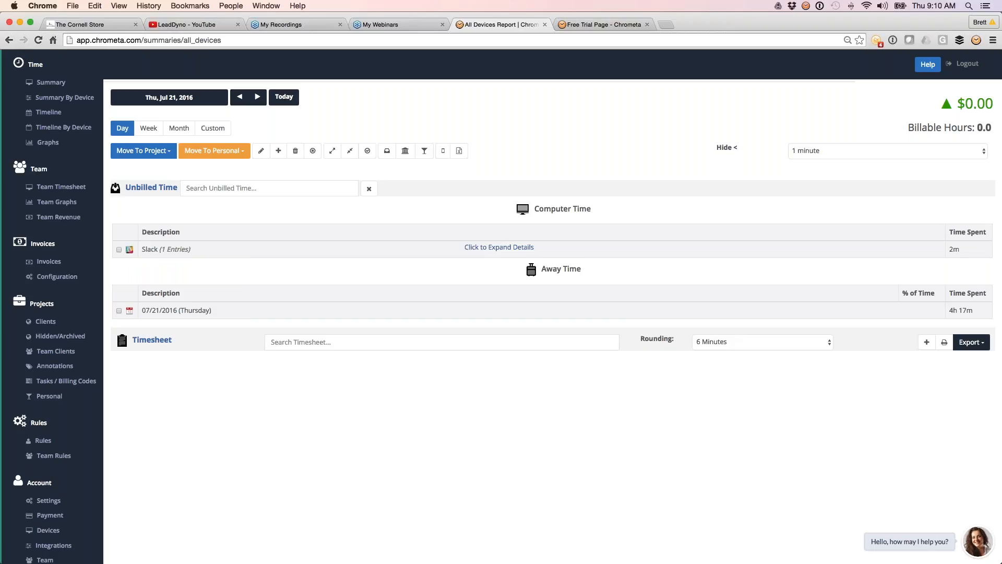
# Step: Show the Chrometa Free Trial page and select its full web address
pyautogui.click(616, 29)
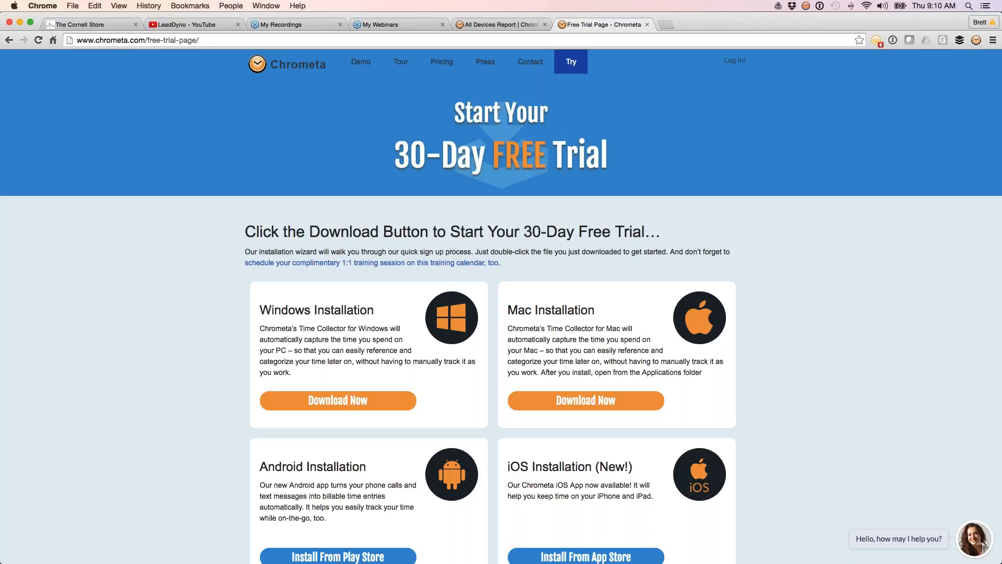
pyautogui.click(615, 40)
pyautogui.press('super+a')
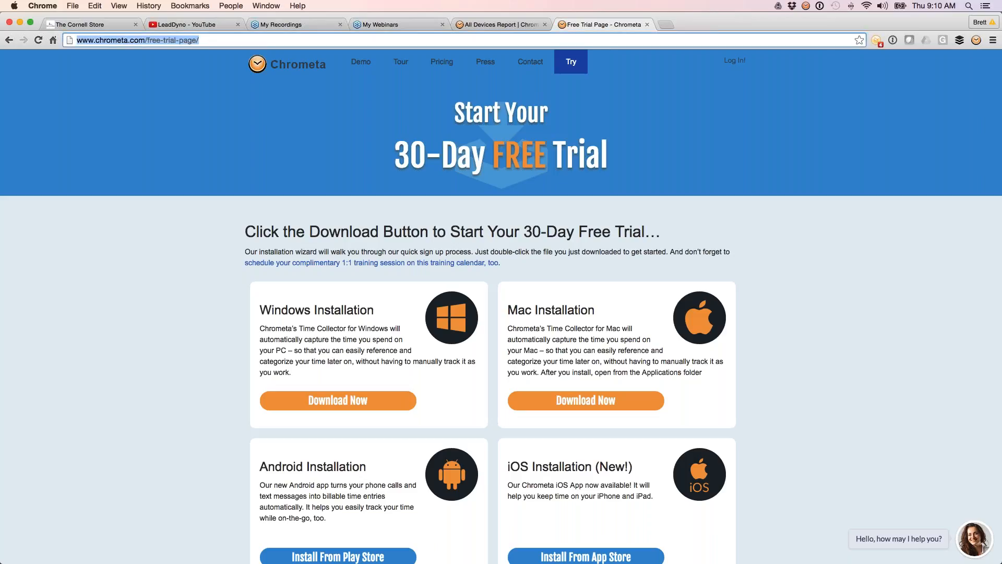
pyautogui.press('super+Tab')
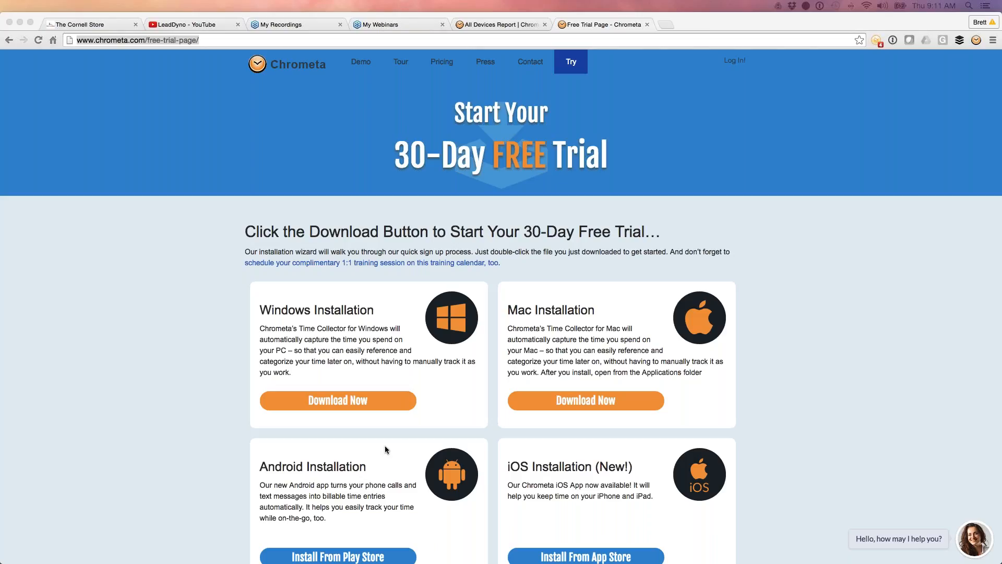
pyautogui.click(211, 41)
# Step: Search the web for "google play chrometa" in a new tab and open the Chrometa Call & Time Tracker store page
pyautogui.click(668, 24)
pyautogui.click(668, 24)
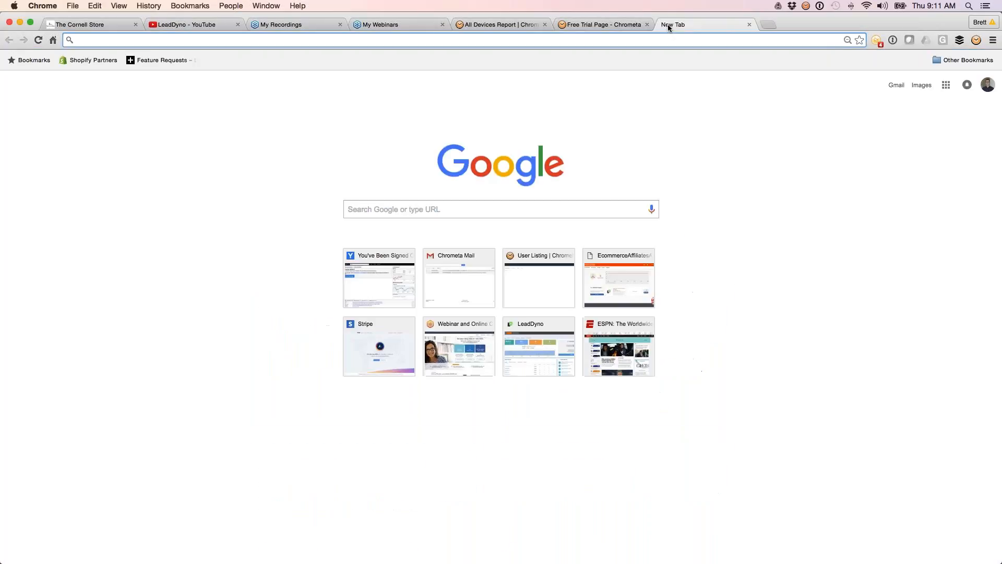
pyautogui.write('google')
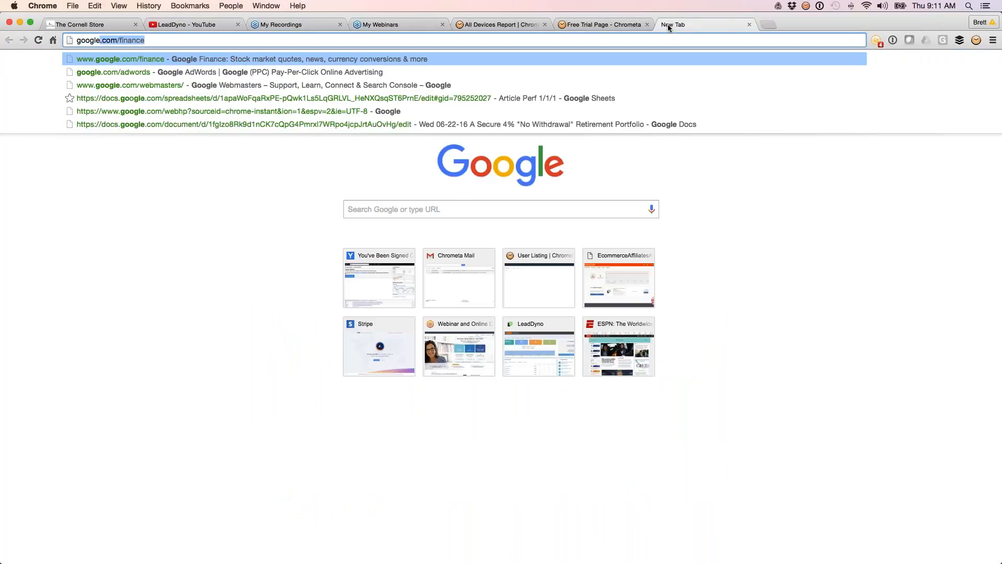
pyautogui.write(' play c')
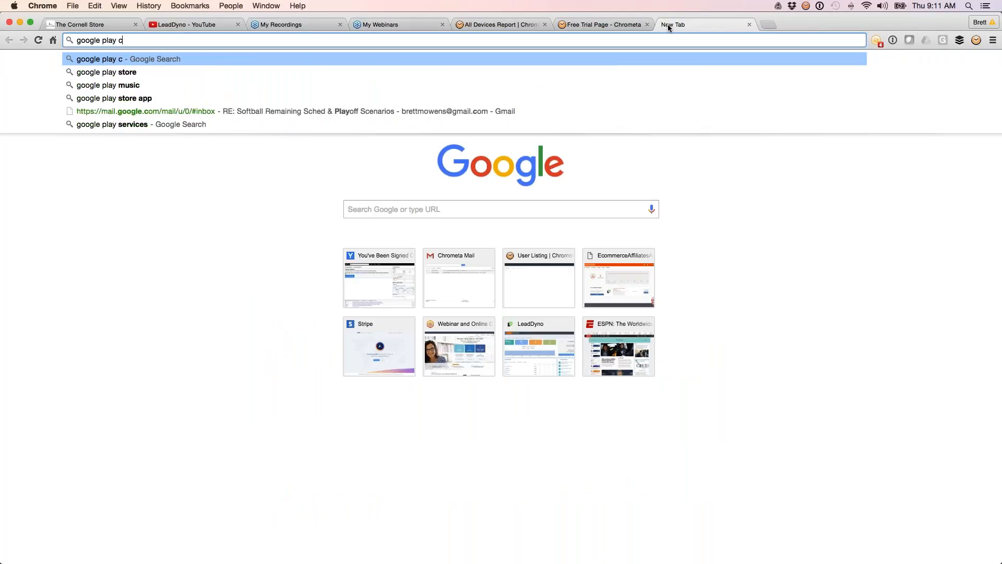
pyautogui.write('hrometa')
pyautogui.press('Return')
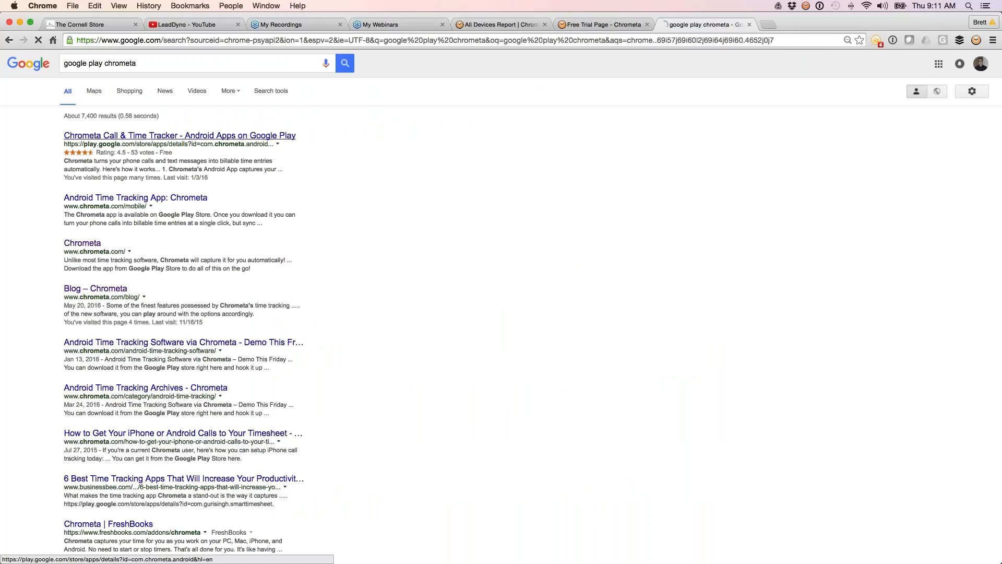
pyautogui.click(180, 136)
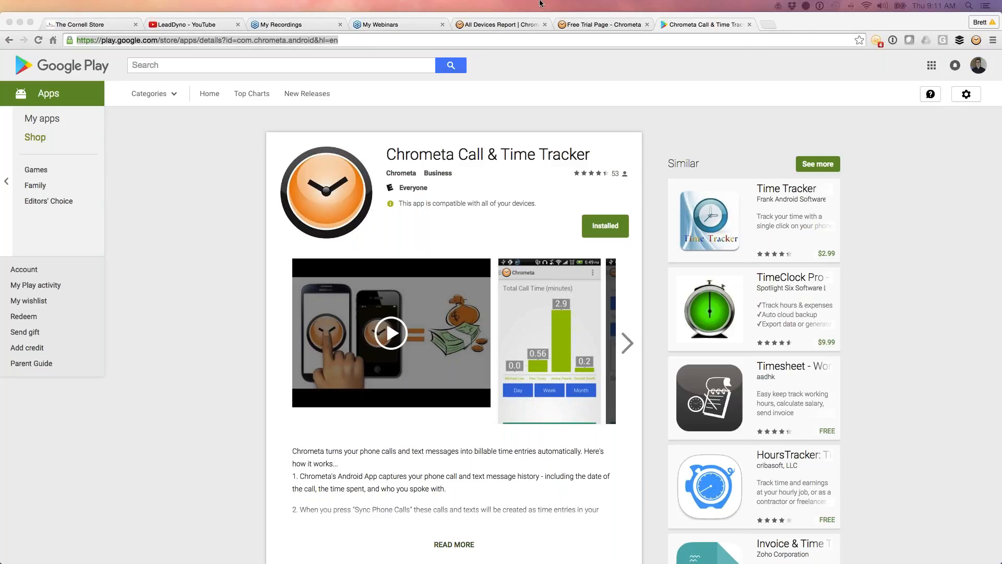
# Step: Replace the Free Trial page with the support site at chrometa.zendesk.com
pyautogui.click(578, 25)
pyautogui.click(199, 40)
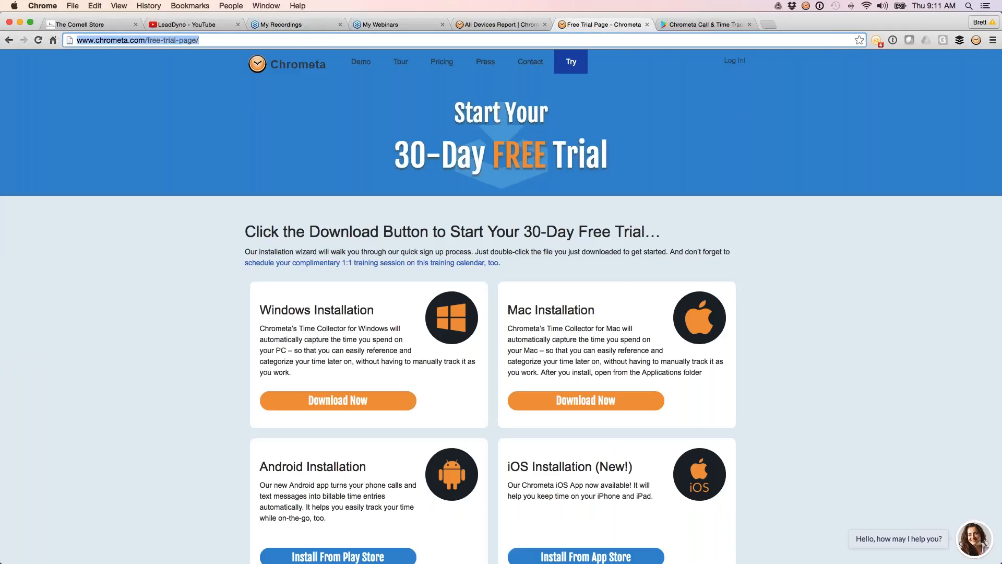
pyautogui.write('c')
pyautogui.write('h')
pyautogui.press('Down')
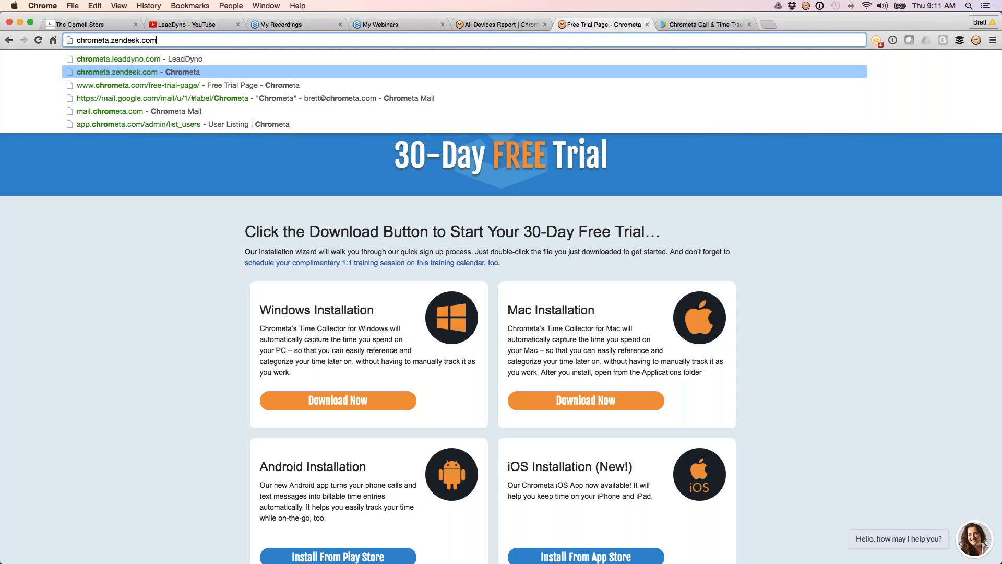
pyautogui.press('Return')
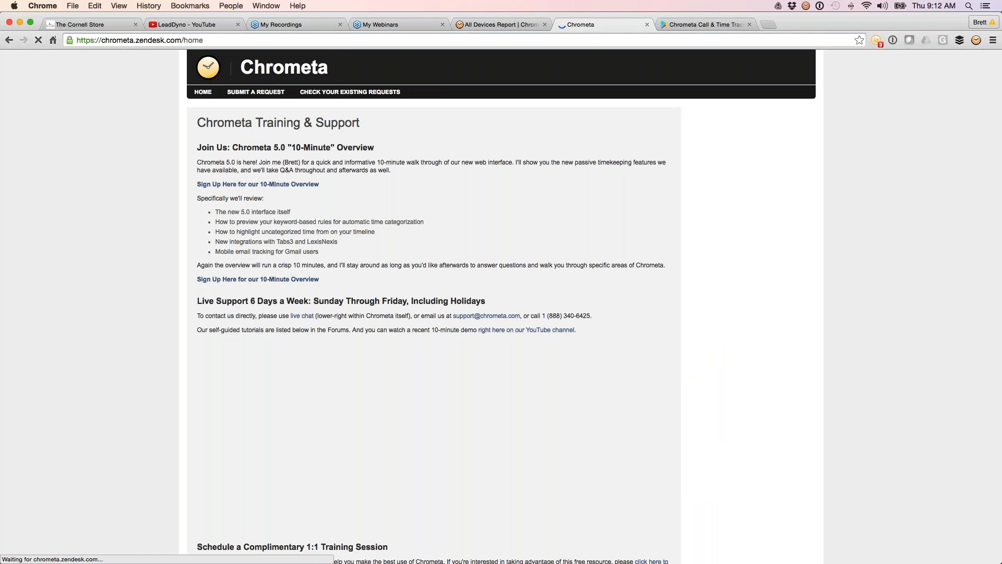
# Step: Open the Clio article under Integrations: Practice Management on the support site and select its web address
pyautogui.scroll(-1, 139, 290)
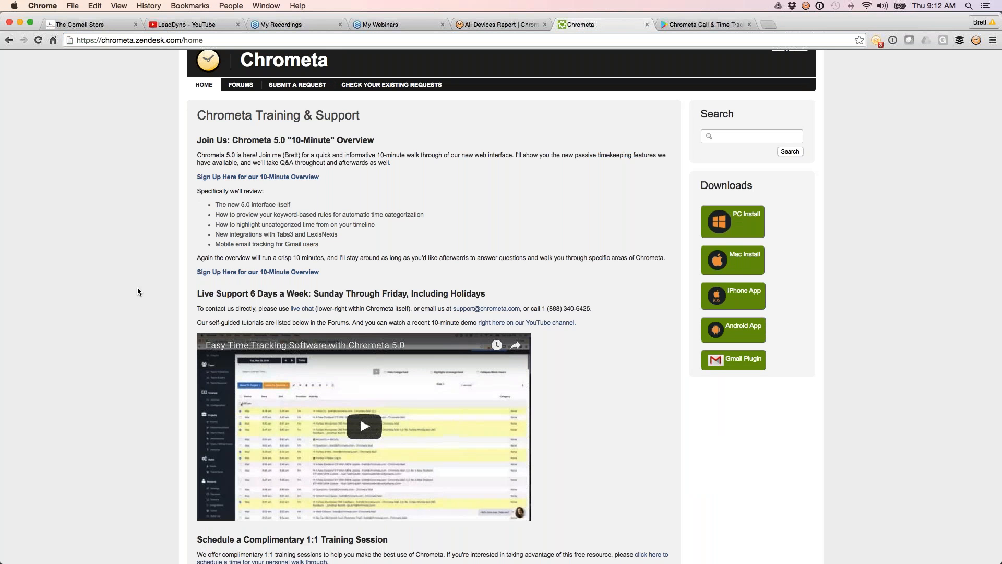
pyautogui.scroll(-15, 139, 290)
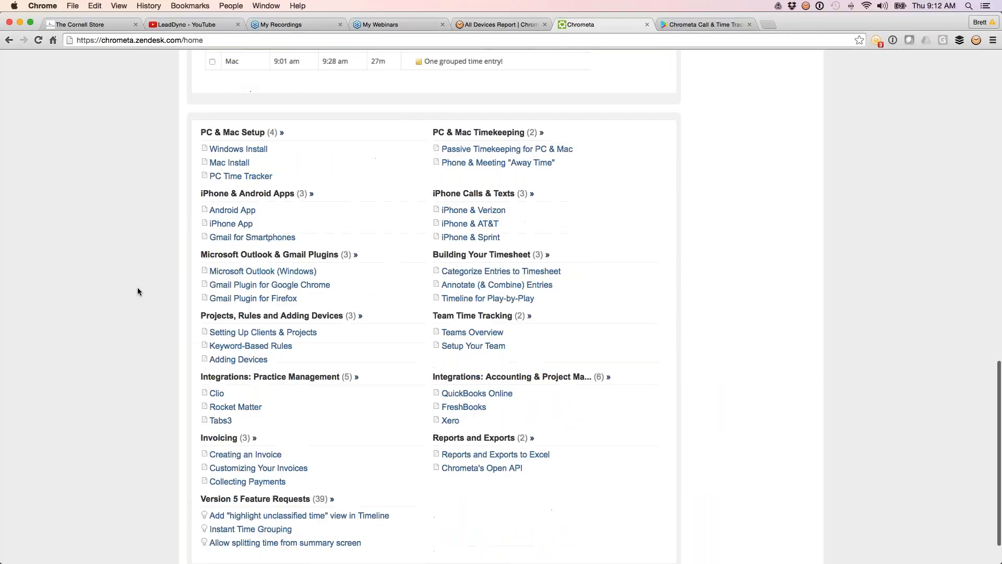
pyautogui.click(217, 393)
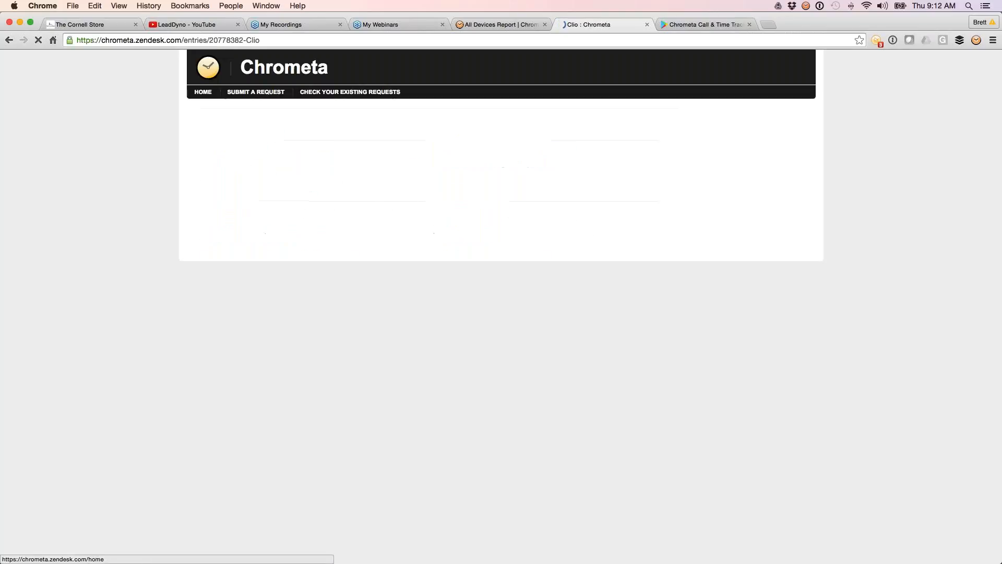
pyautogui.press('super+l')
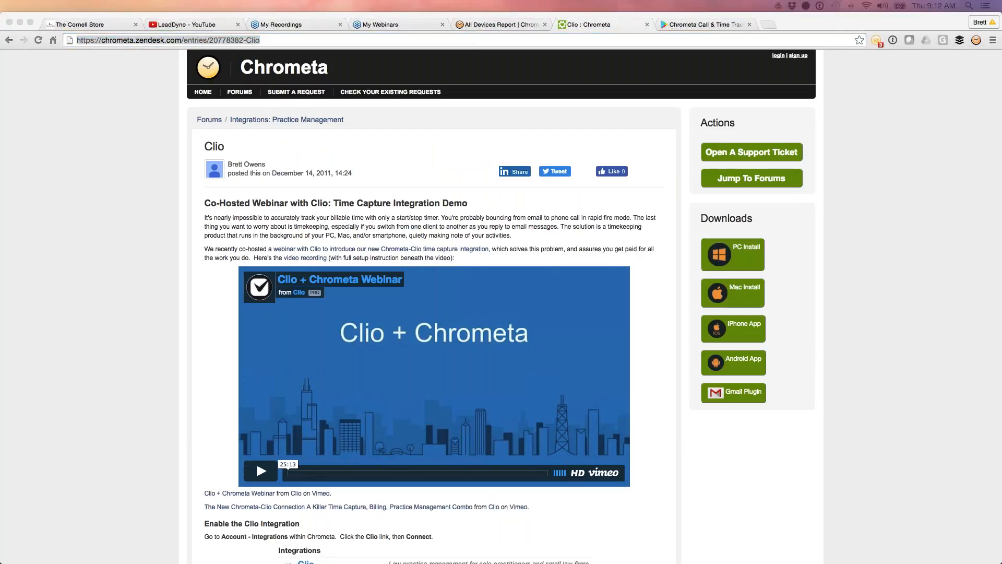
pyautogui.click(468, 25)
pyautogui.click(477, 25)
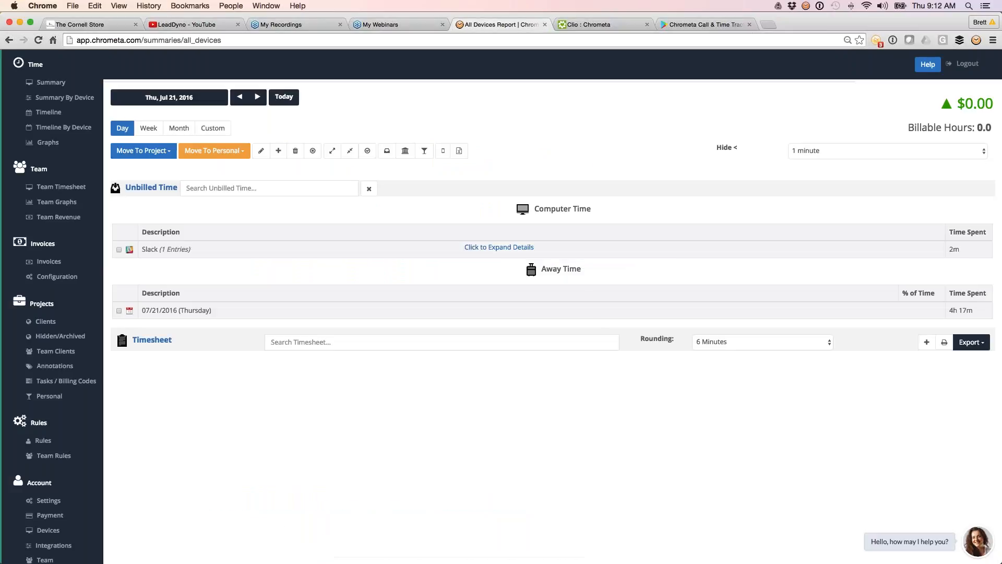
pyautogui.hotkey('ctrl', 'Tab')
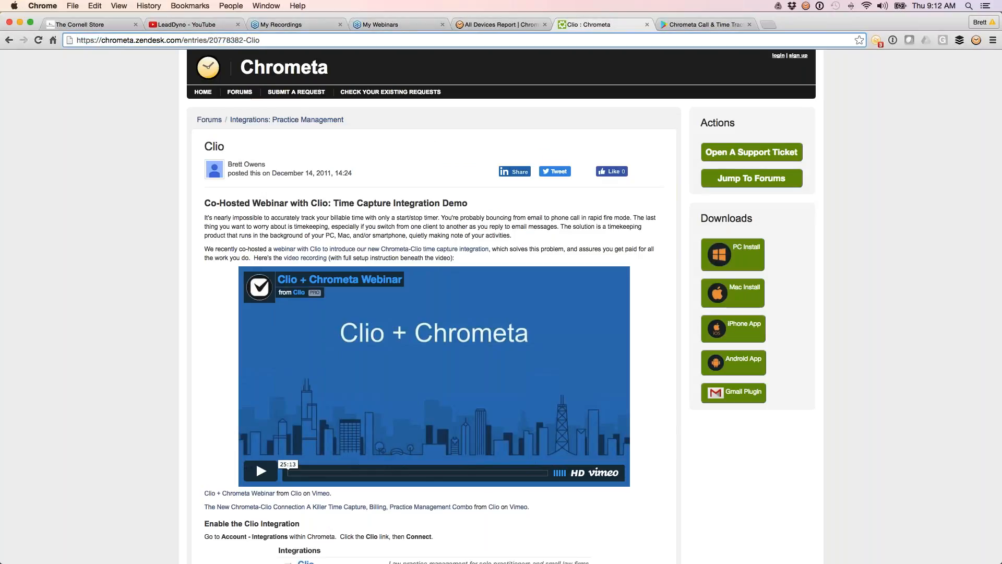
# Step: Replace the Clio article with the chrometa.com site and view the sales and support details on its Contact page
pyautogui.press('super+l')
pyautogui.write('chr')
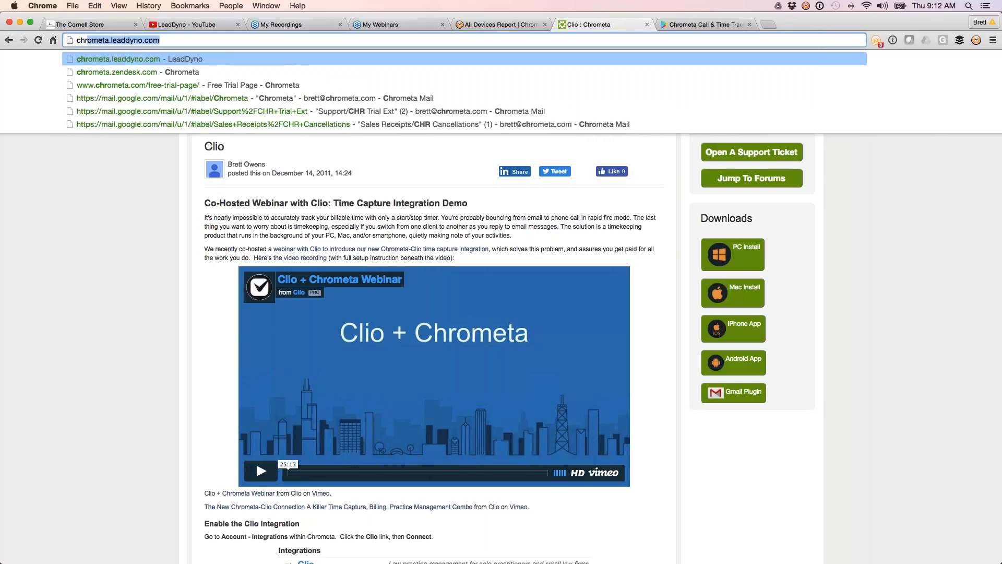
pyautogui.write('ometa.com')
pyautogui.press('Return')
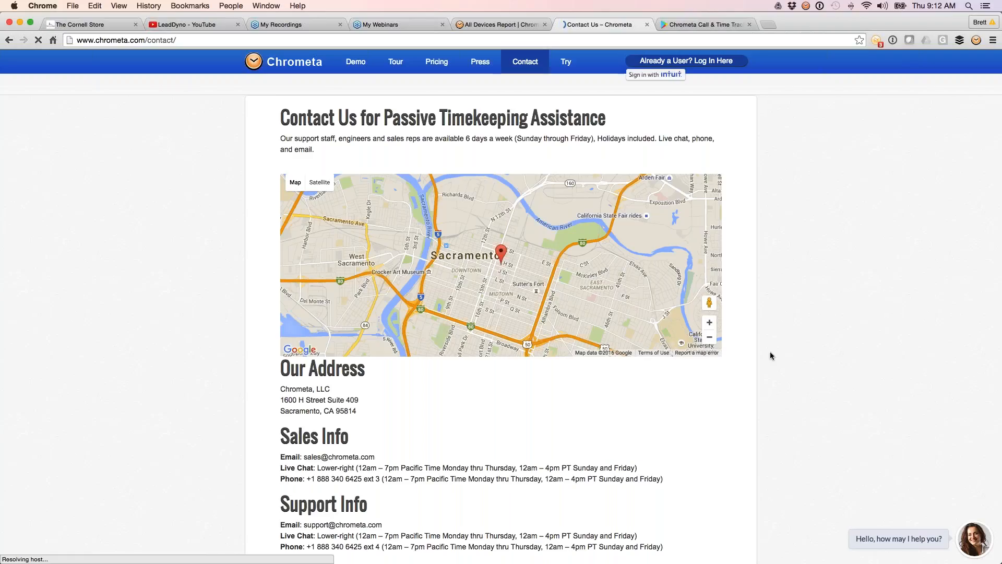
pyautogui.scroll(-3, 770, 355)
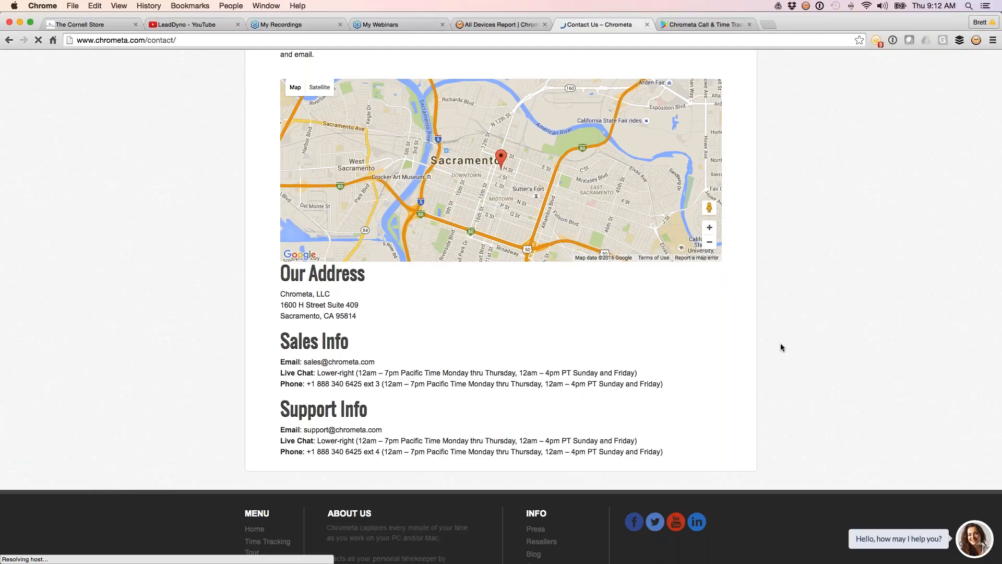
# Step: Load the meetme.so training scheduling page in place of the Google Play page, copy its address, and return to the Contact page
pyautogui.click(683, 25)
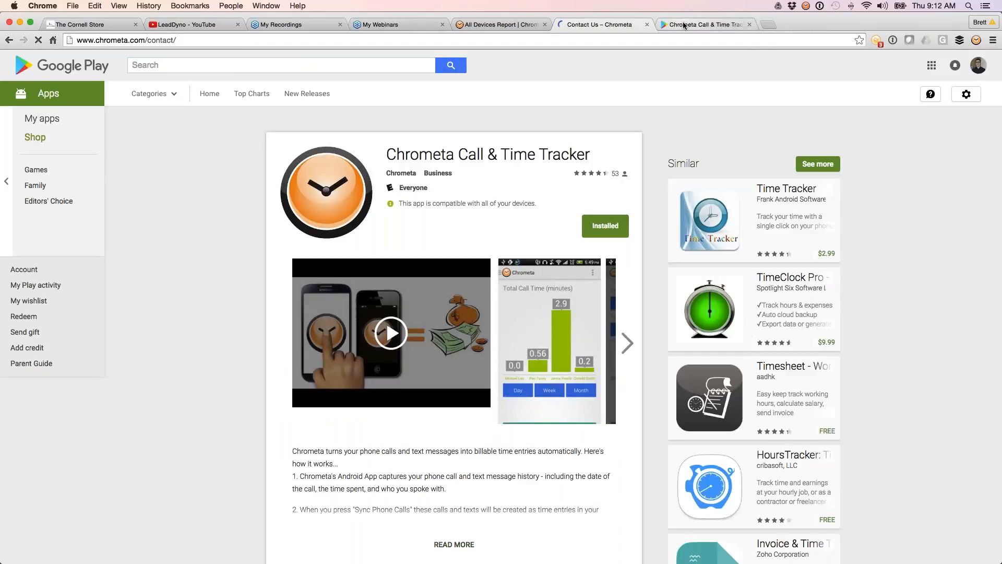
pyautogui.press('super+l')
pyautogui.write('lor')
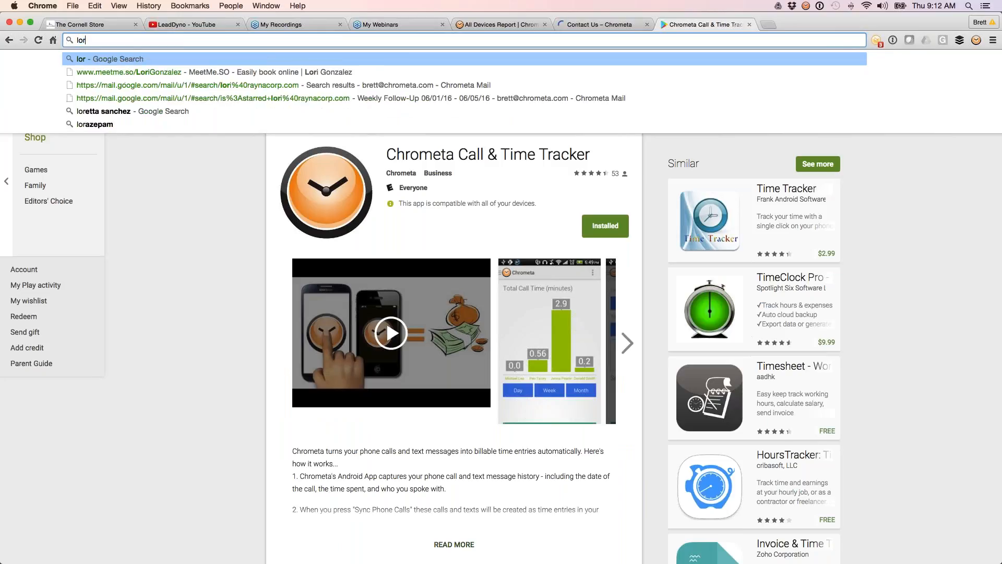
pyautogui.press('Down')
pyautogui.press('Return')
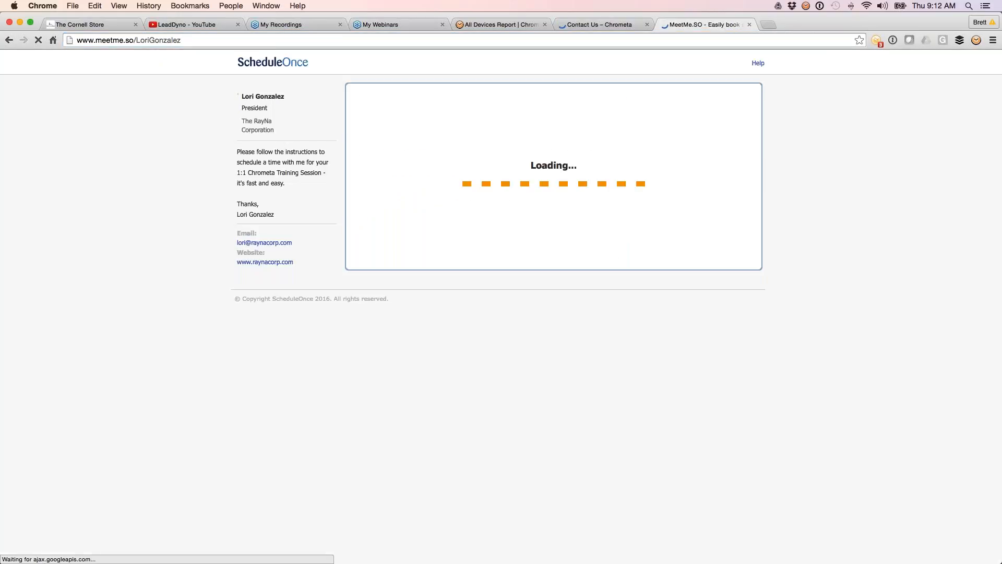
pyautogui.press('super+l')
pyautogui.press('super+c')
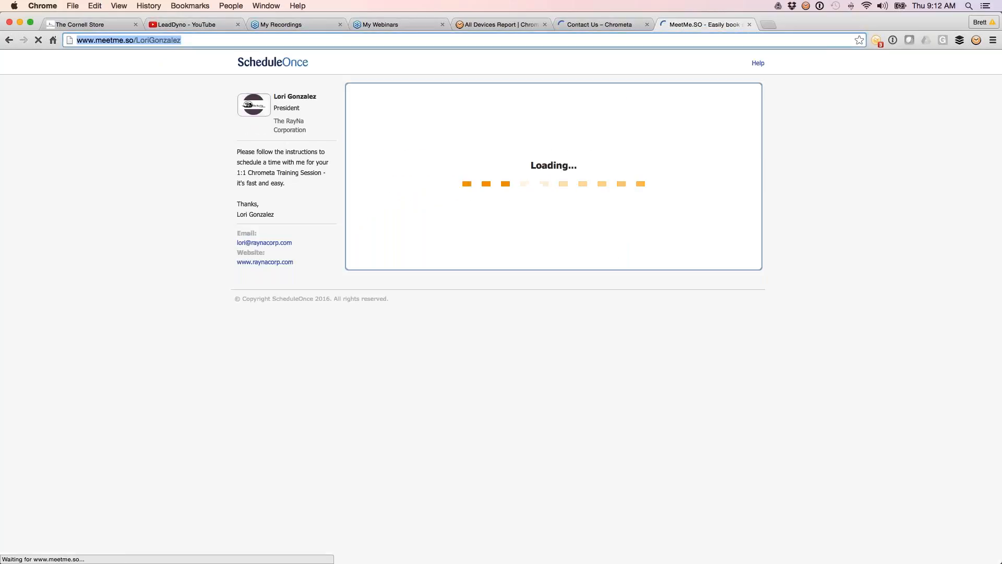
pyautogui.press('super+Tab')
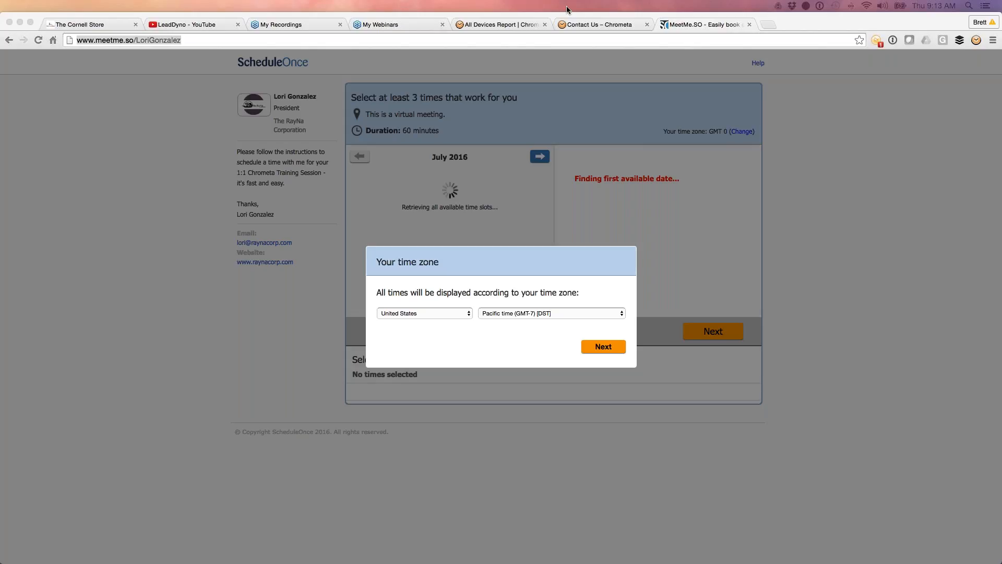
pyautogui.click(586, 27)
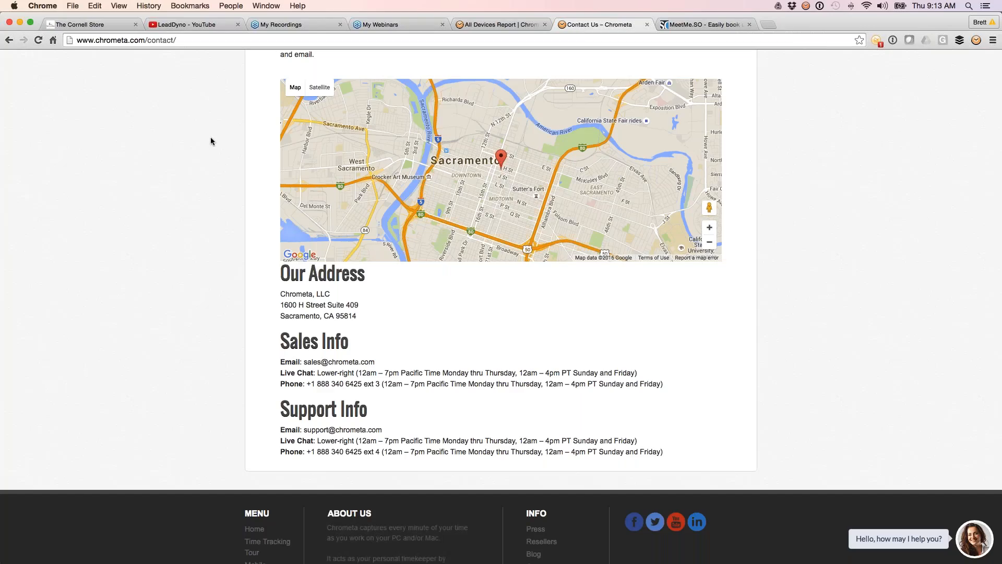